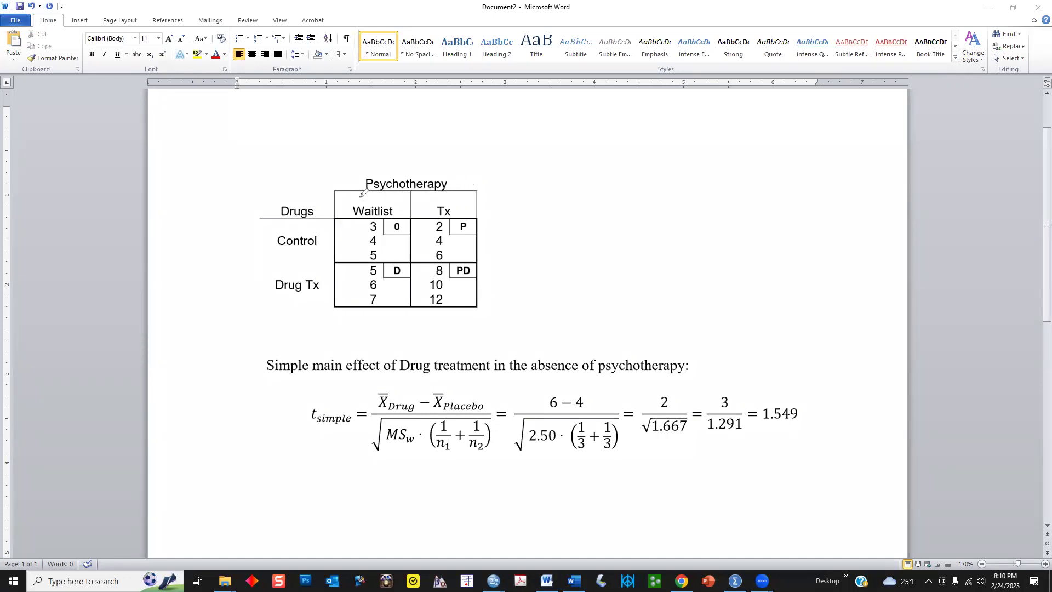
# - On the Word table, mark the Psychotherapy factor and the Waitlist and Tx columns, then clear
pyautogui.moveTo(361, 195); pyautogui.dragTo(451, 194)
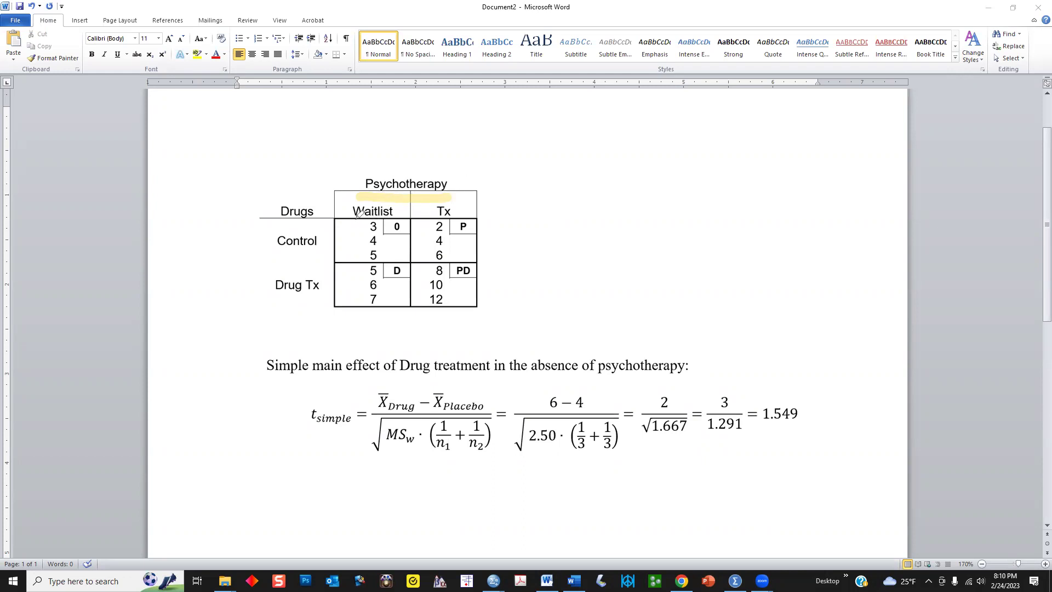
pyautogui.moveTo(351, 220); pyautogui.dragTo(391, 219)
pyautogui.moveTo(374, 240); pyautogui.dragTo(373, 255)
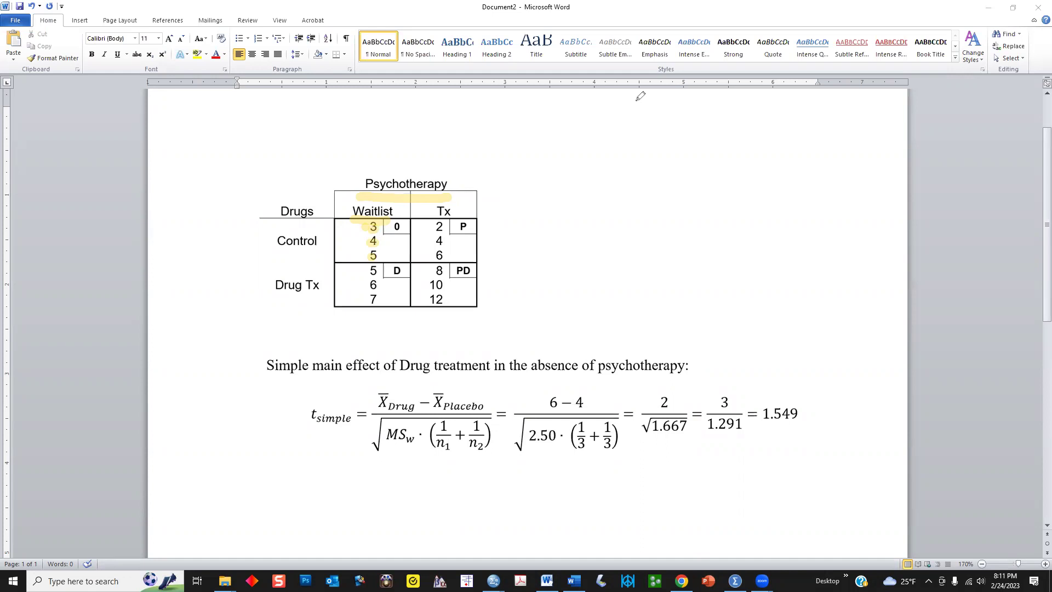
pyautogui.moveTo(355, 196)
pyautogui.mouseDown()
pyautogui.moveTo(337, 233)
pyautogui.moveTo(342, 293)
pyautogui.moveTo(368, 321)
pyautogui.moveTo(386, 313)
pyautogui.moveTo(405, 274)
pyautogui.moveTo(405, 230)
pyautogui.moveTo(387, 198)
pyautogui.moveTo(355, 200)
pyautogui.moveTo(437, 191)
pyautogui.mouseUp()
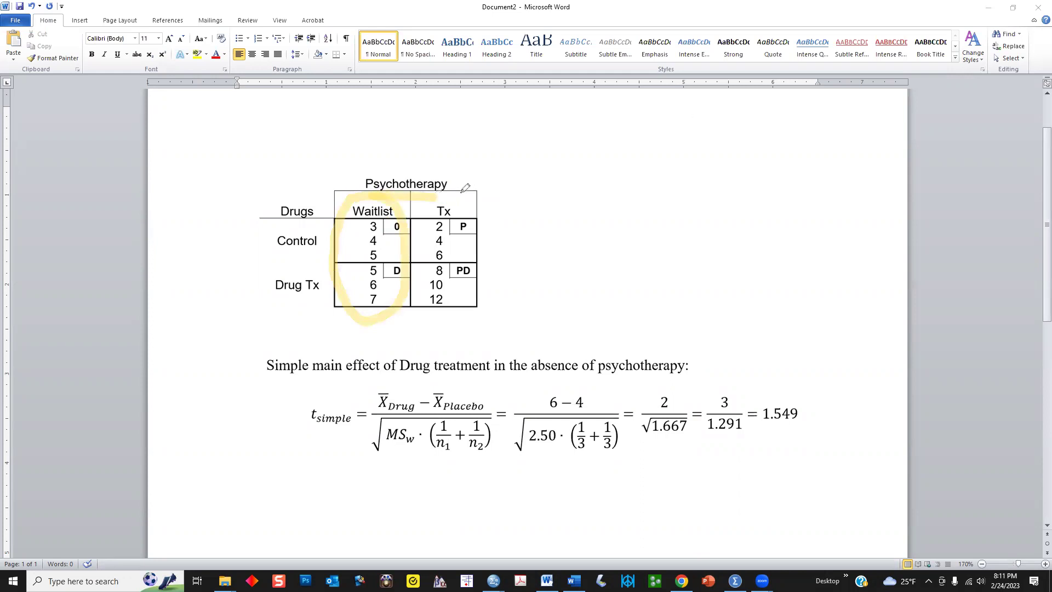
pyautogui.moveTo(429, 195)
pyautogui.mouseDown()
pyautogui.moveTo(423, 292)
pyautogui.moveTo(447, 309)
pyautogui.moveTo(480, 241)
pyautogui.moveTo(444, 192)
pyautogui.mouseUp()
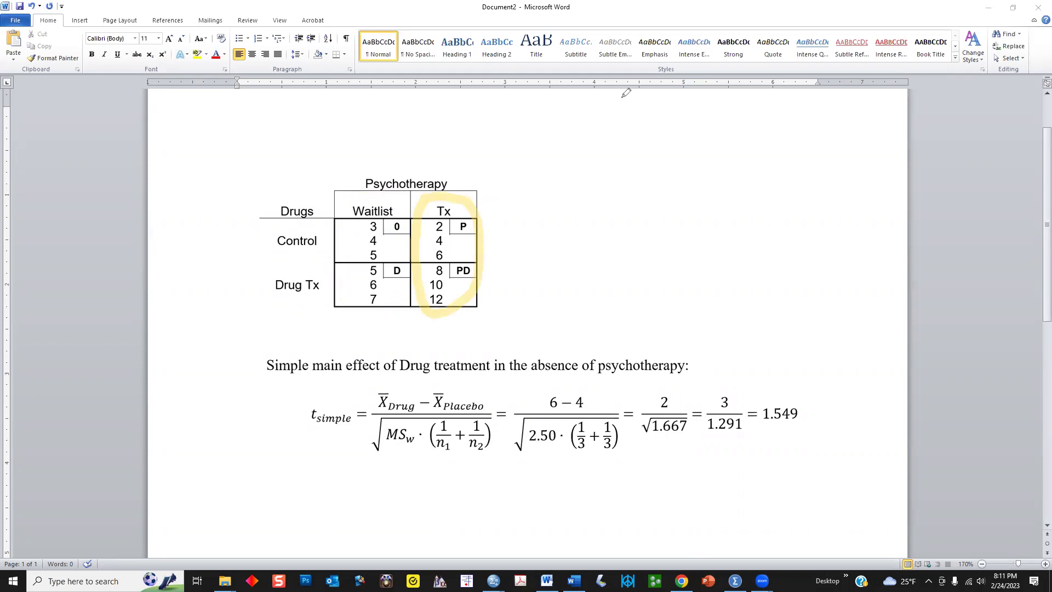
pyautogui.hotkey('ctrl', 'z')
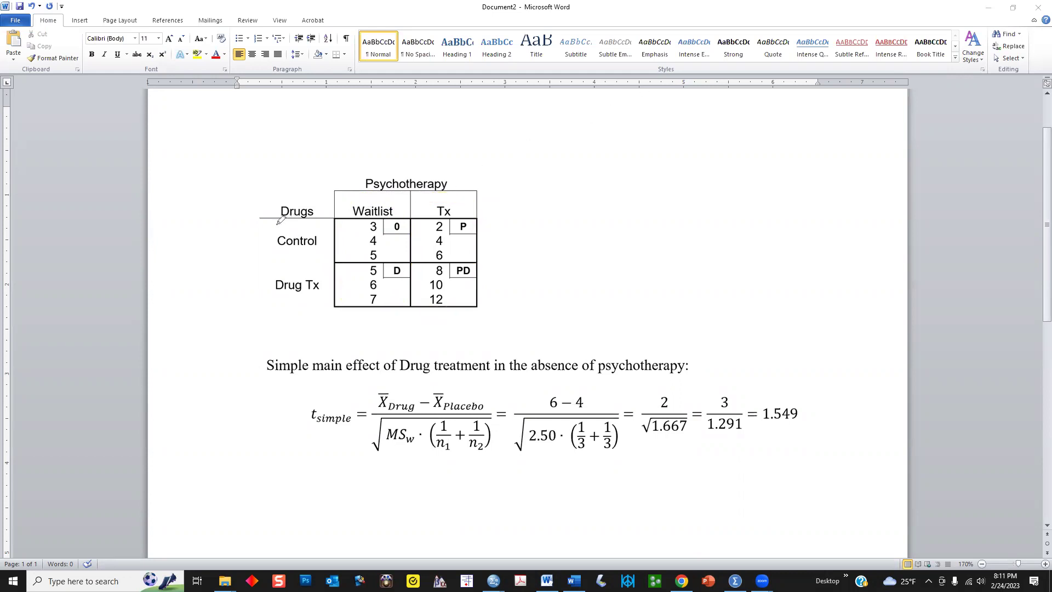
# - Mark the Drugs factor label and the Control and Drug Tx rows of scores
pyautogui.moveTo(274, 225); pyautogui.dragTo(316, 226)
pyautogui.moveTo(287, 260)
pyautogui.mouseDown()
pyautogui.moveTo(472, 256)
pyautogui.moveTo(480, 231)
pyautogui.moveTo(416, 216)
pyautogui.moveTo(283, 221)
pyautogui.moveTo(275, 231)
pyautogui.moveTo(290, 260)
pyautogui.moveTo(307, 260)
pyautogui.moveTo(288, 244)
pyautogui.moveTo(328, 249)
pyautogui.mouseUp()
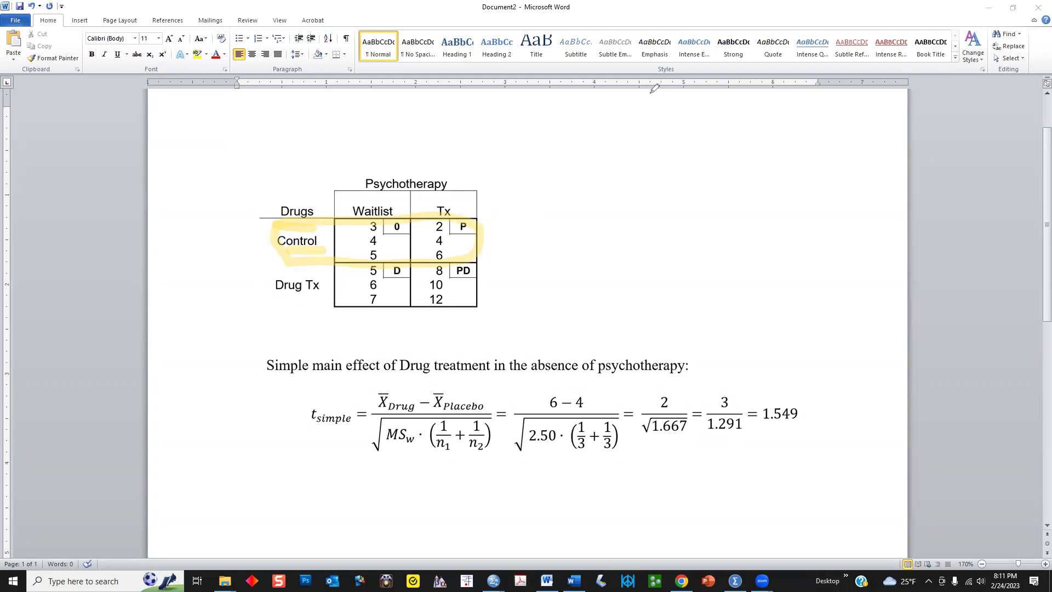
pyautogui.press('e')
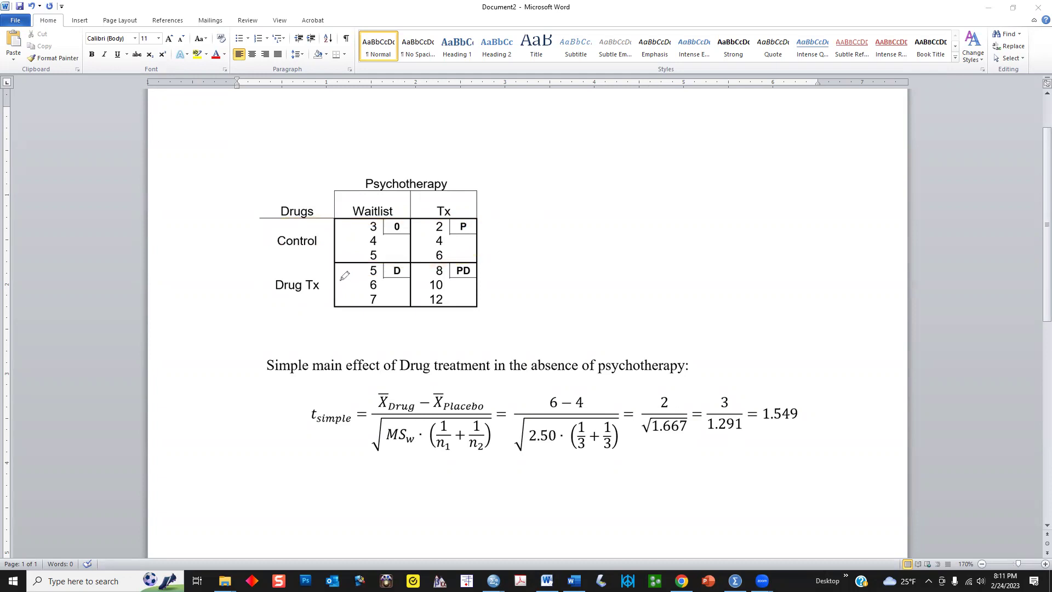
pyautogui.moveTo(319, 260)
pyautogui.mouseDown()
pyautogui.moveTo(278, 268)
pyautogui.moveTo(272, 292)
pyautogui.moveTo(283, 305)
pyautogui.moveTo(465, 301)
pyautogui.moveTo(484, 278)
pyautogui.moveTo(301, 256)
pyautogui.mouseUp()
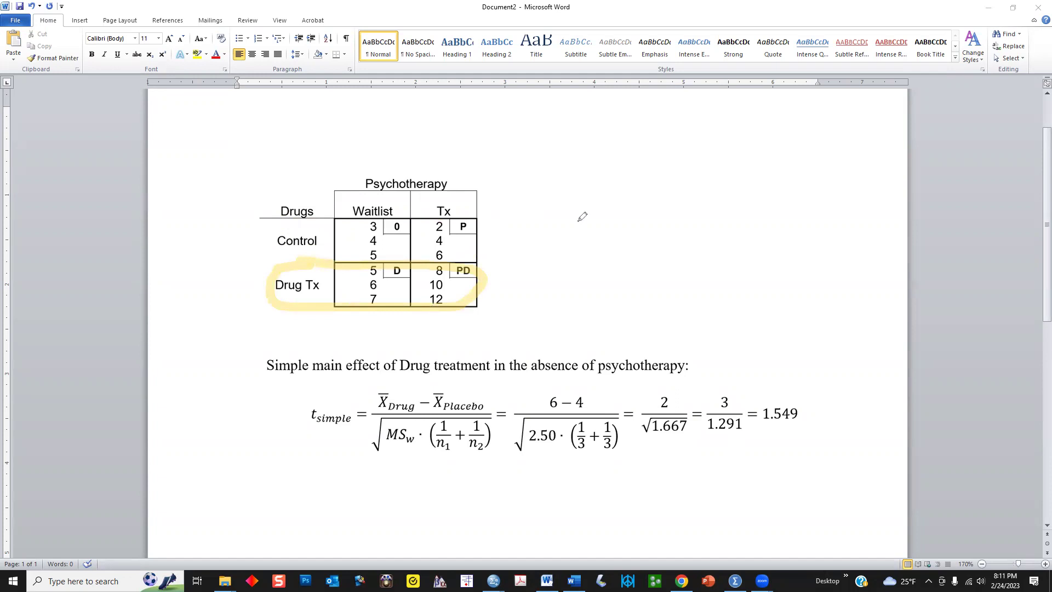
pyautogui.press('Escape')
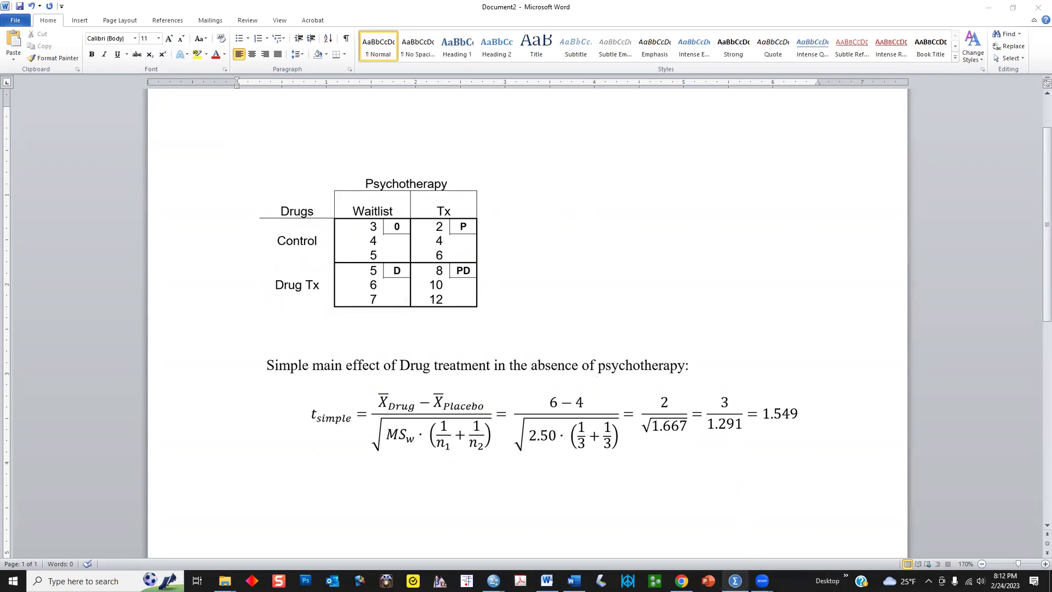
# - Bring the SPSS New ANOVA data file forward and mark its Drugs column of codes
pyautogui.moveTo(735, 580)
pyautogui.click(740, 524)
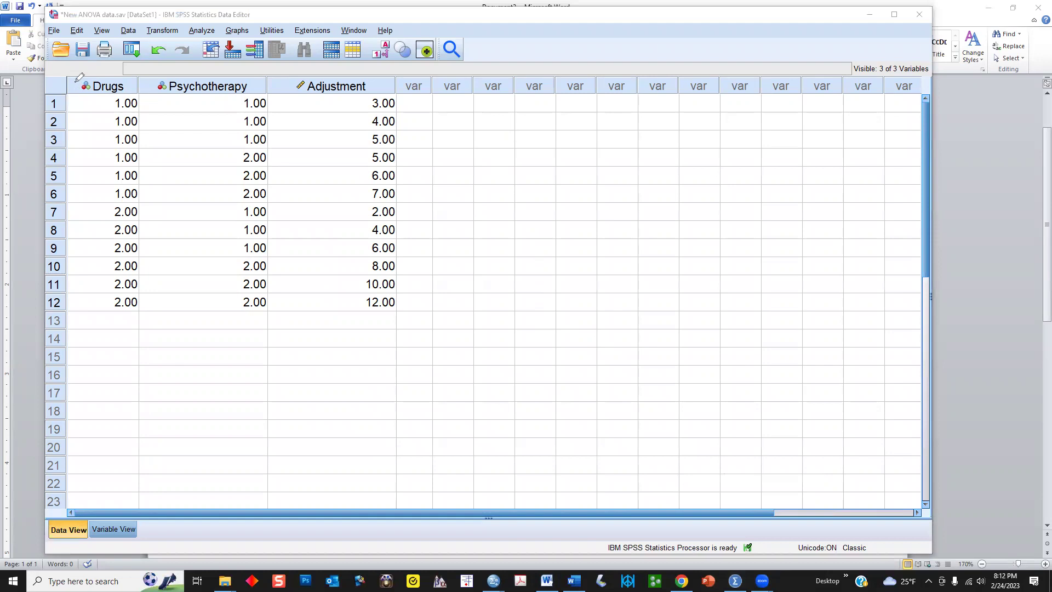
pyautogui.moveTo(73, 82)
pyautogui.mouseDown()
pyautogui.moveTo(57, 269)
pyautogui.moveTo(69, 308)
pyautogui.moveTo(94, 323)
pyautogui.moveTo(138, 313)
pyautogui.moveTo(152, 165)
pyautogui.moveTo(141, 82)
pyautogui.moveTo(87, 73)
pyautogui.mouseUp()
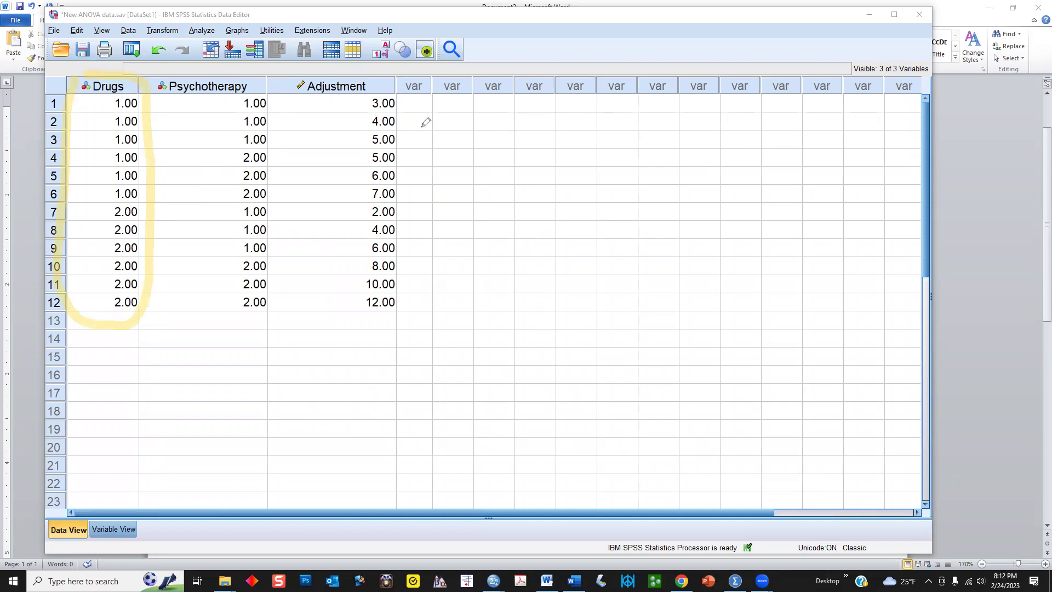
pyautogui.press('Escape')
# - Turn Value Labels on to check rows 1–3 and 10–12, then revert to numeric codes
pyautogui.click(103, 32)
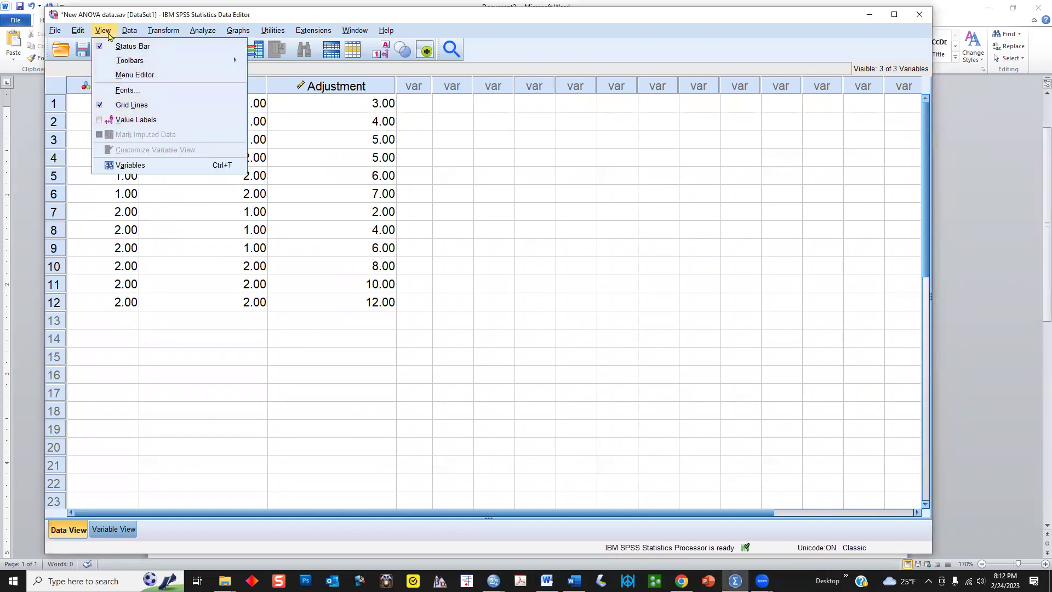
pyautogui.click(141, 121)
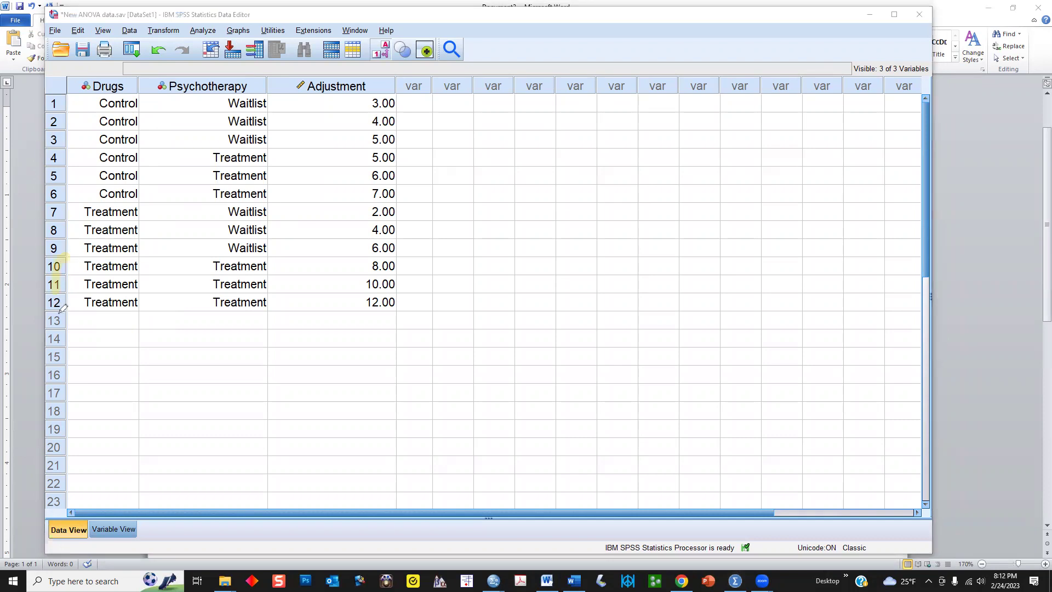
pyautogui.moveTo(62, 310)
pyautogui.mouseDown()
pyautogui.moveTo(384, 311)
pyautogui.moveTo(407, 293)
pyautogui.moveTo(406, 263)
pyautogui.moveTo(388, 252)
pyautogui.moveTo(69, 254)
pyautogui.mouseUp()
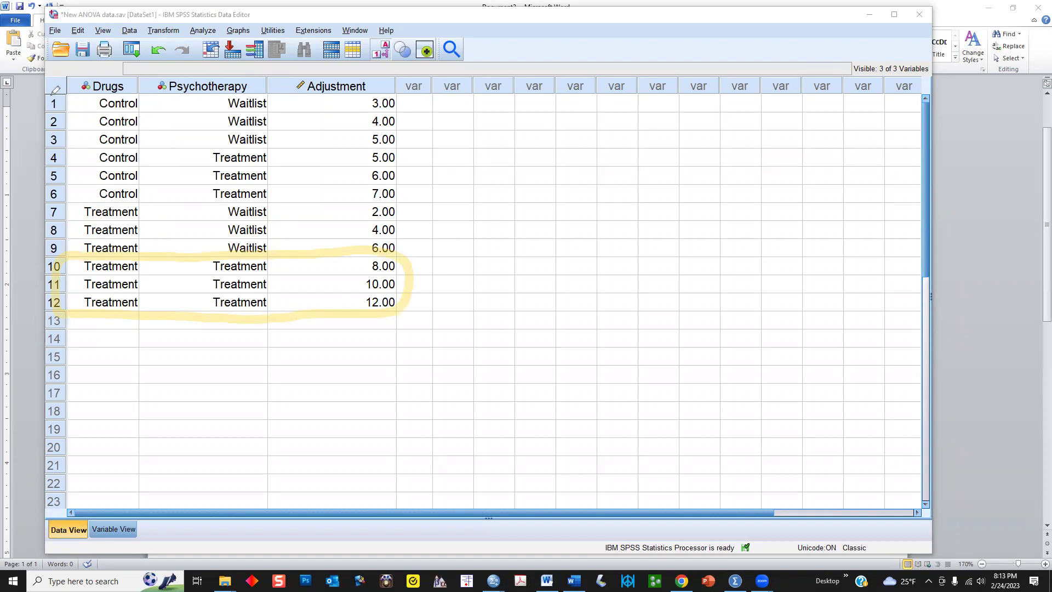
pyautogui.moveTo(52, 93)
pyautogui.mouseDown()
pyautogui.moveTo(44, 123)
pyautogui.moveTo(95, 145)
pyautogui.moveTo(166, 148)
pyautogui.moveTo(386, 144)
pyautogui.moveTo(416, 100)
pyautogui.moveTo(399, 74)
pyautogui.moveTo(159, 61)
pyautogui.moveTo(63, 74)
pyautogui.moveTo(55, 87)
pyautogui.mouseUp()
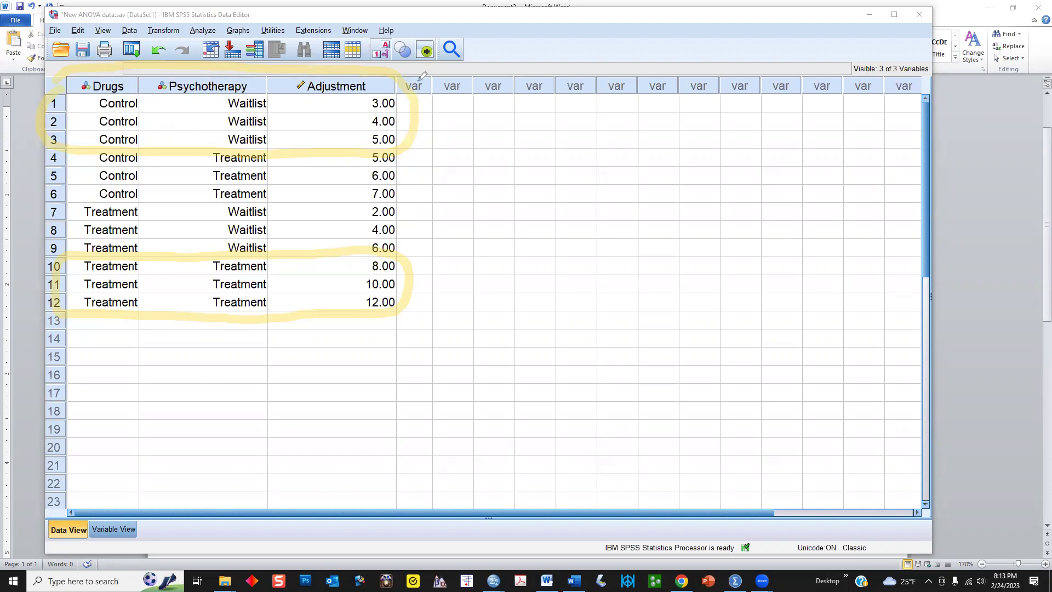
pyautogui.press('Escape')
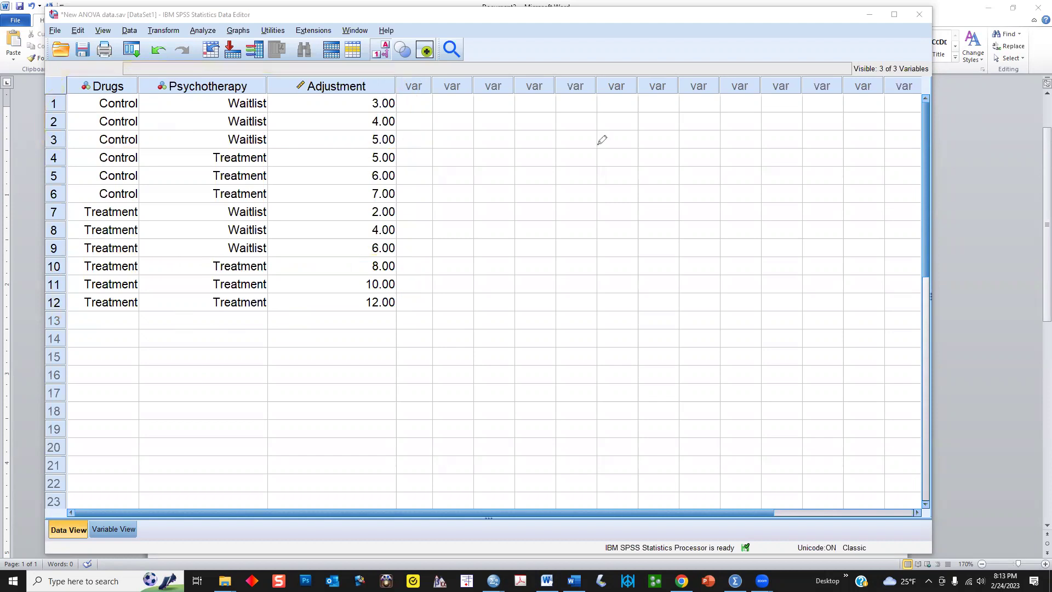
pyautogui.click(103, 31)
pyautogui.click(130, 122)
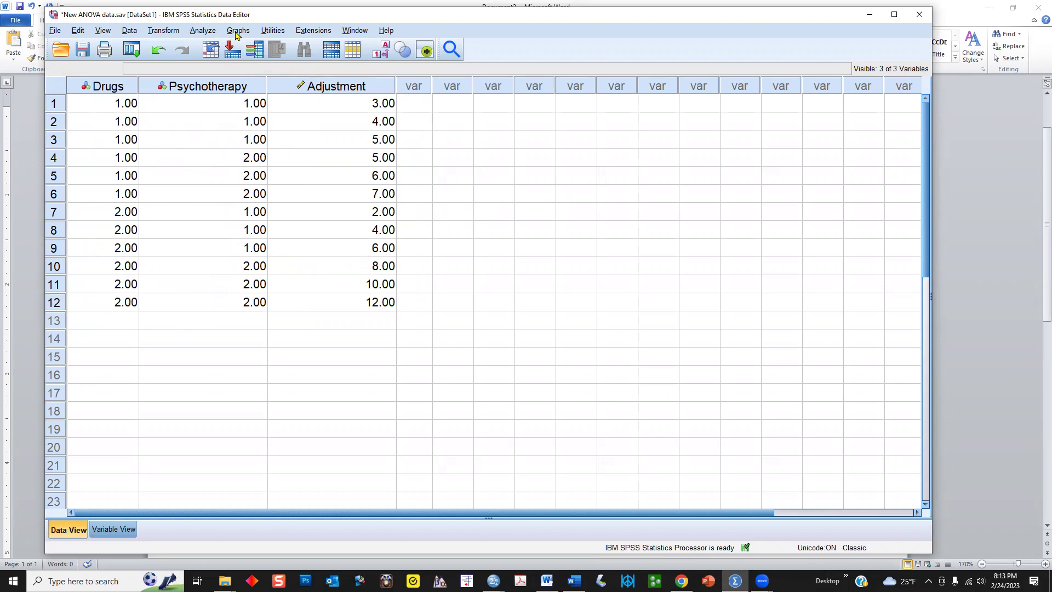
# - Run a reset Univariate GLM: Adjustment dependent, Drugs and Psychotherapy as fixed factors
pyautogui.click(198, 36)
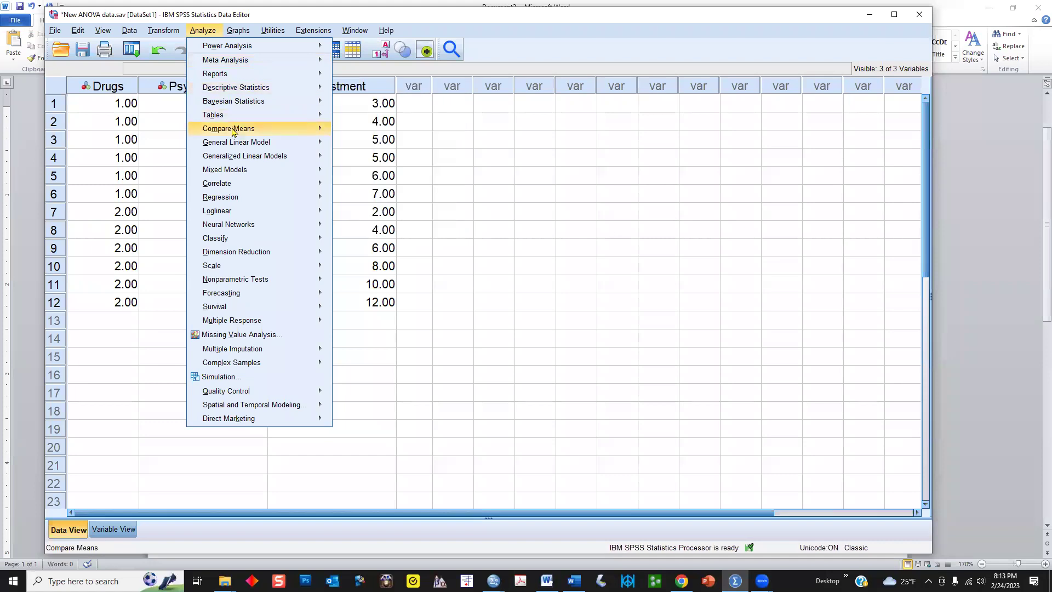
pyautogui.moveTo(241, 142)
pyautogui.click(359, 143)
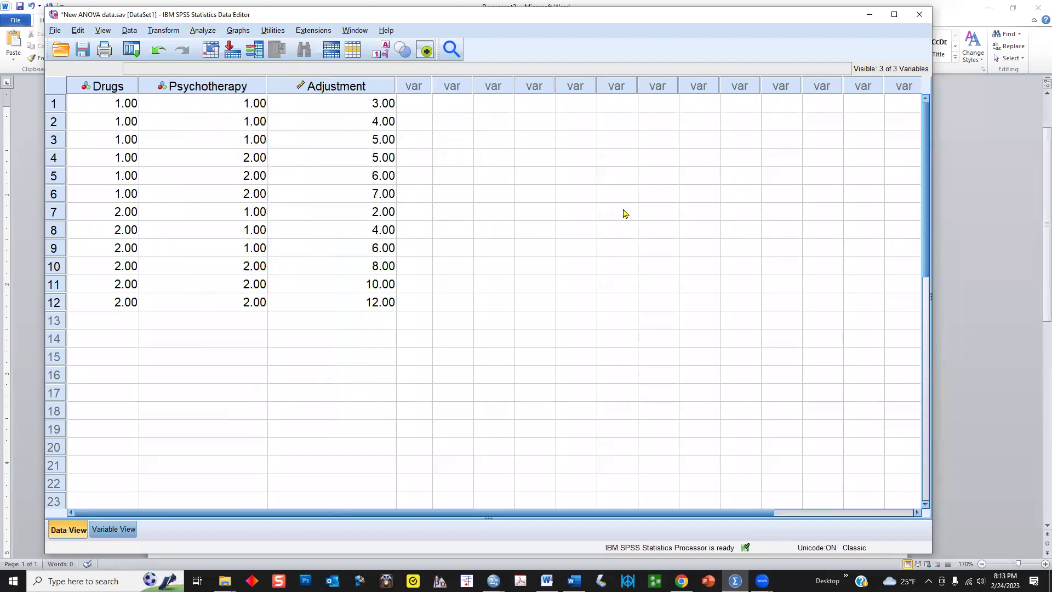
pyautogui.click(559, 325)
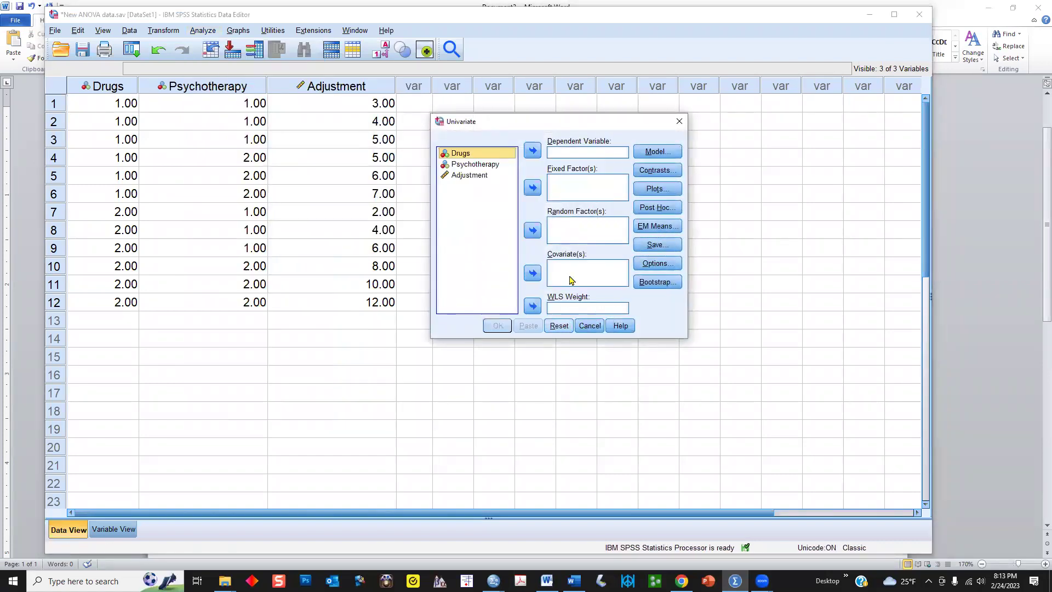
pyautogui.keyDown('shift'); pyautogui.click(463, 165); pyautogui.keyUp('shift')
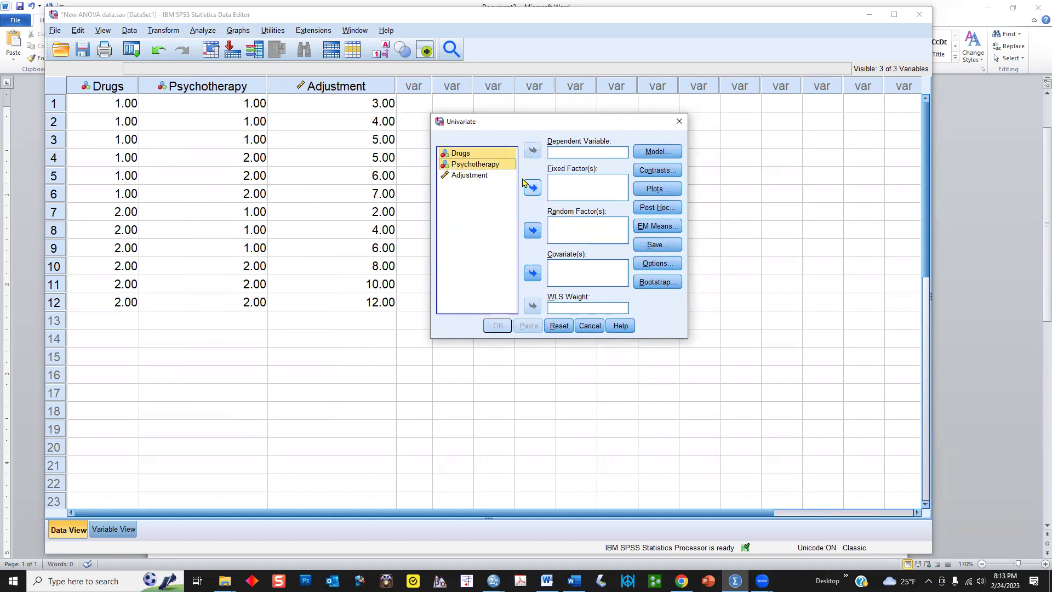
pyautogui.click(529, 188)
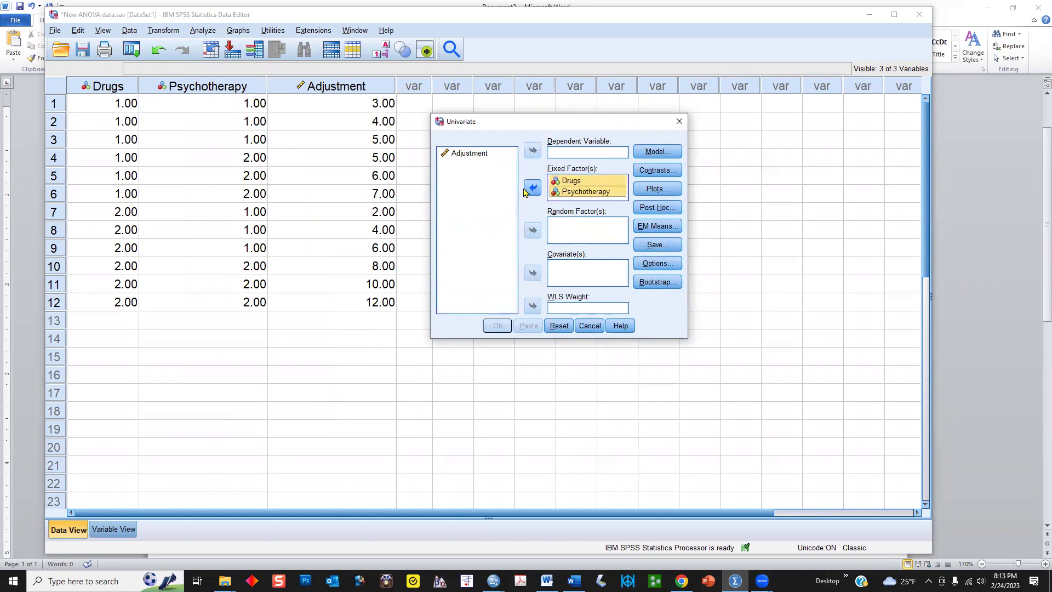
pyautogui.click(469, 155)
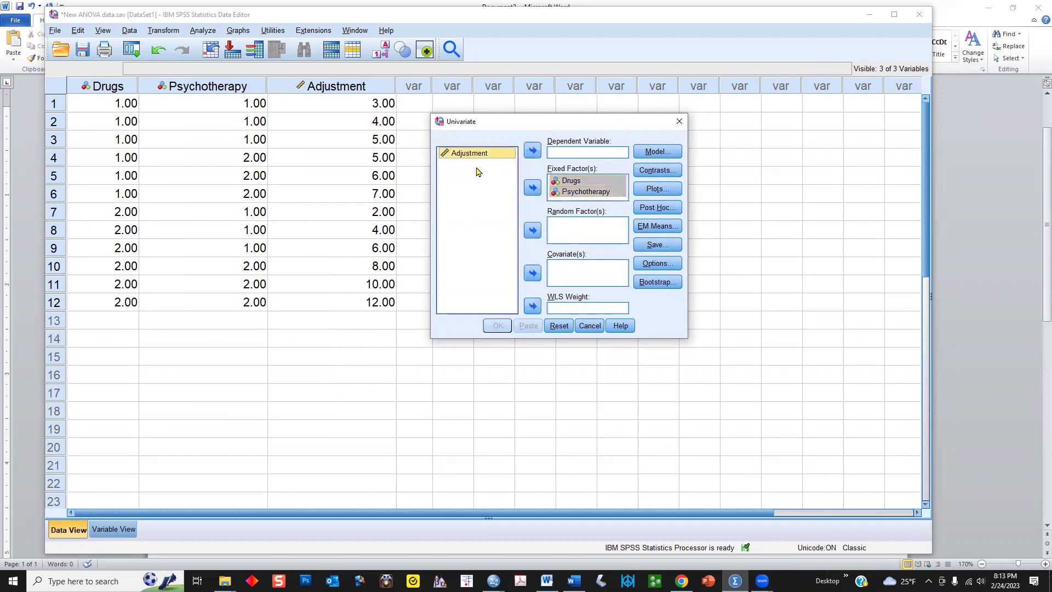
pyautogui.click(531, 151)
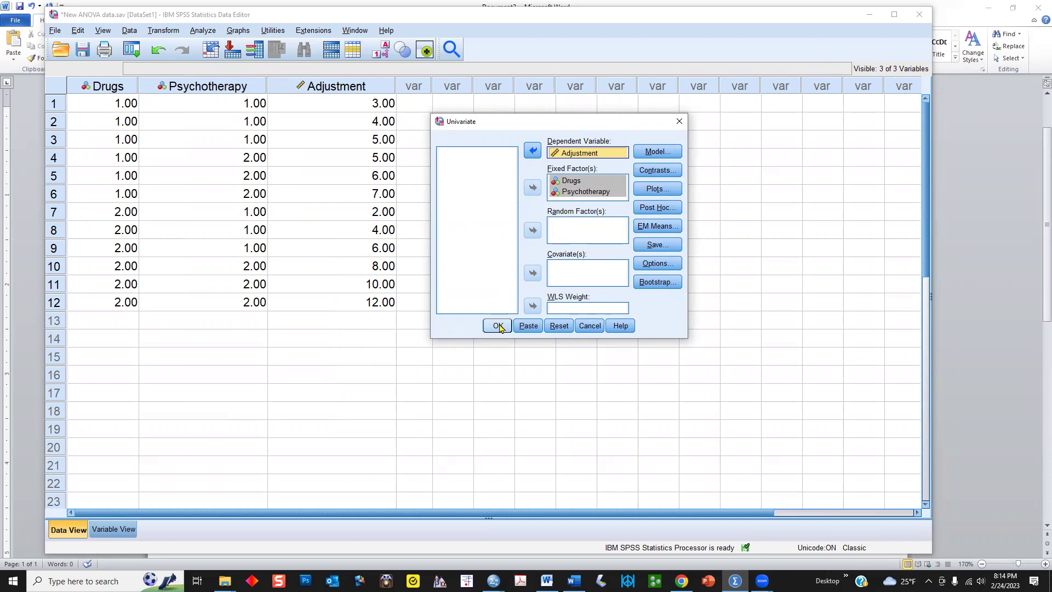
pyautogui.click(498, 326)
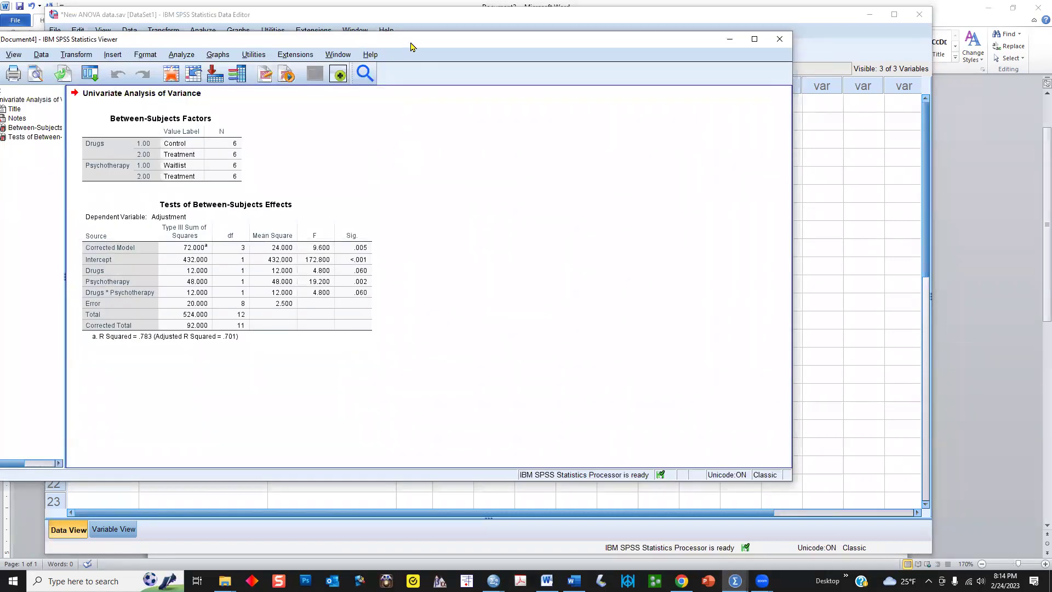
pyautogui.moveTo(411, 45); pyautogui.dragTo(459, 68)
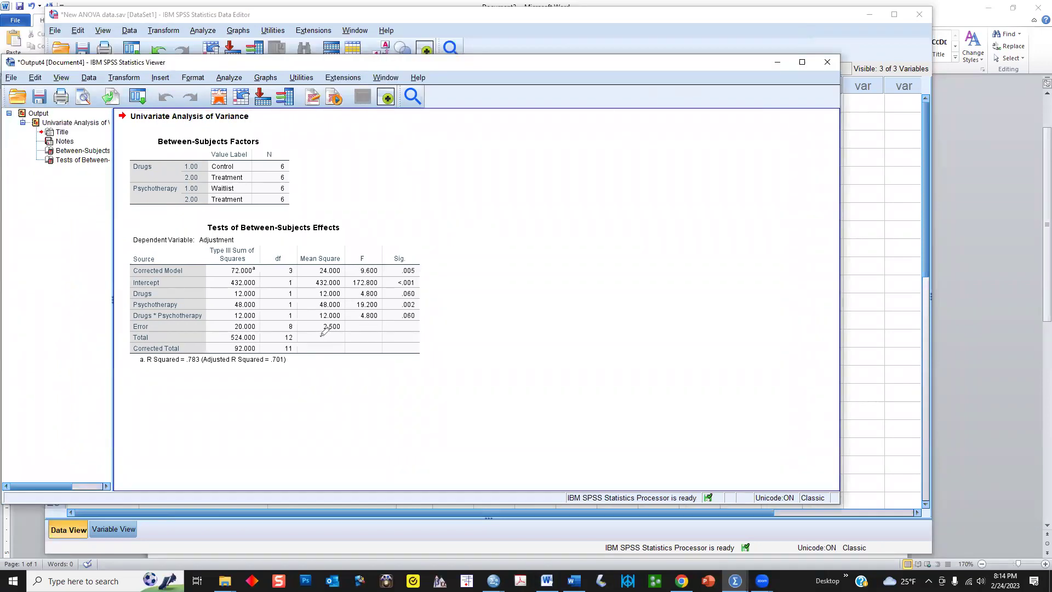
pyautogui.moveTo(320, 332); pyautogui.dragTo(344, 334)
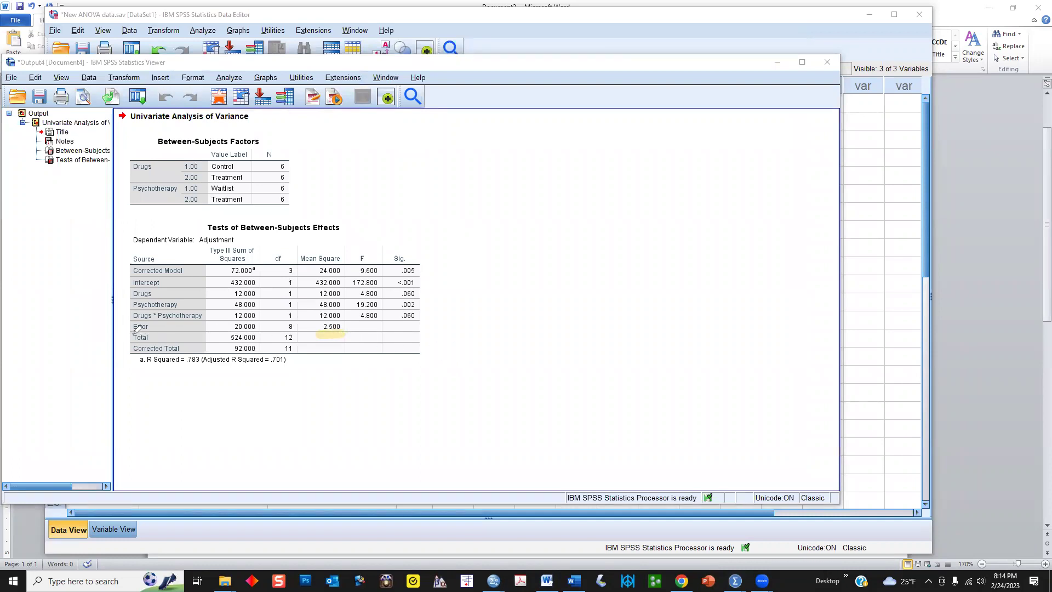
pyautogui.moveTo(132, 331); pyautogui.dragTo(152, 331)
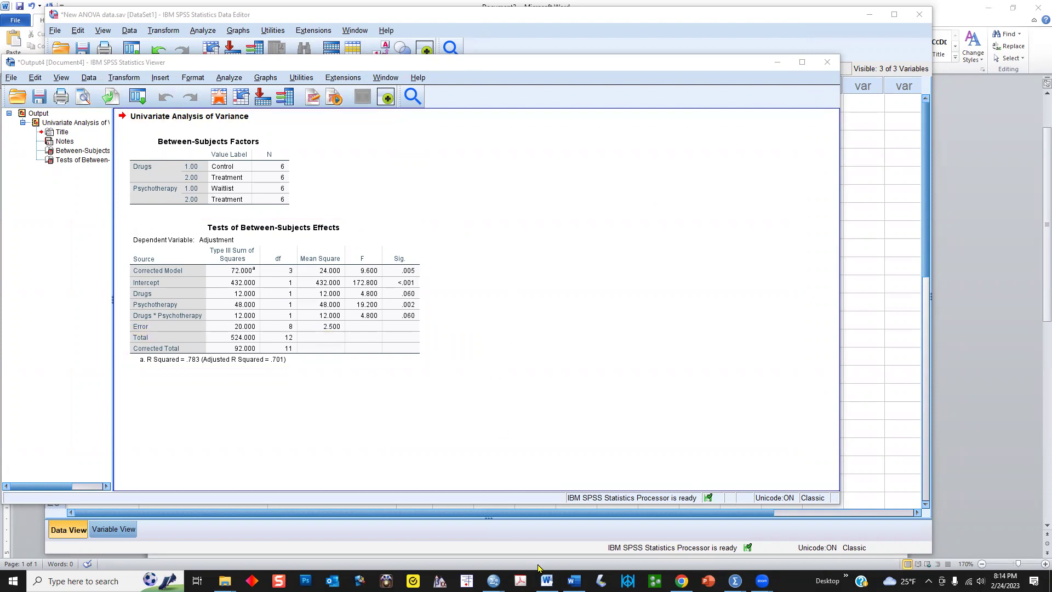
# - In Word, underline t_simple, MS_w, 2.50 and 1.549, and circle the Waitlist column
pyautogui.hotkey('alt', 'Tab')
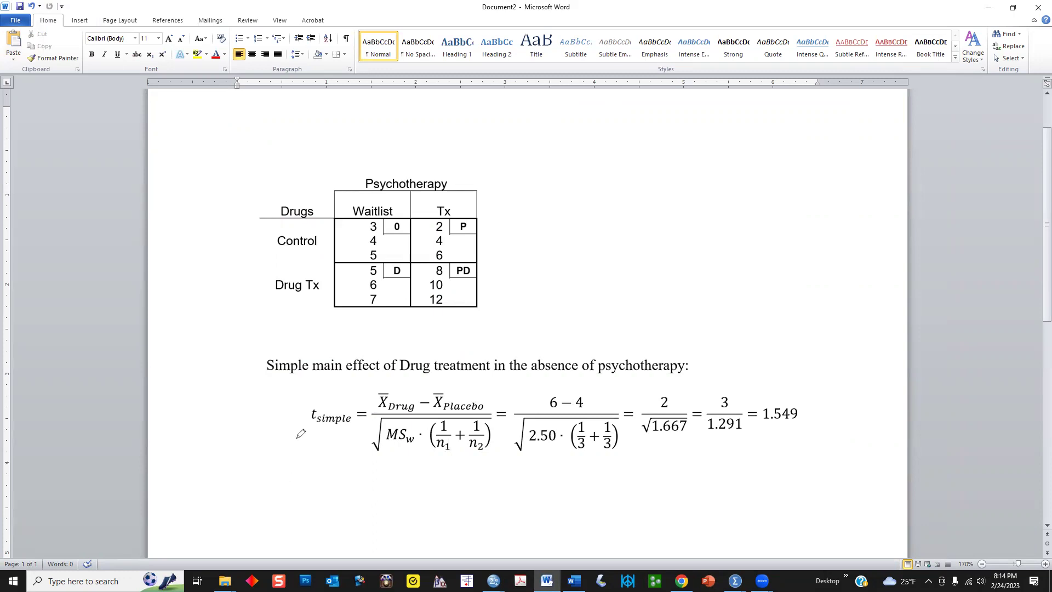
pyautogui.moveTo(296, 436); pyautogui.dragTo(354, 436)
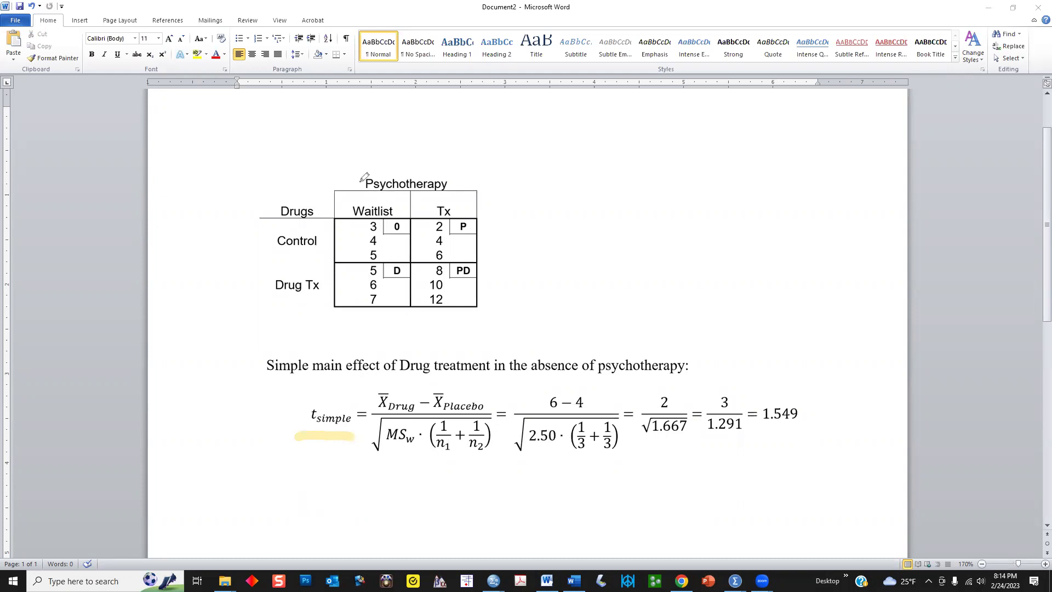
pyautogui.moveTo(345, 177)
pyautogui.mouseDown()
pyautogui.moveTo(319, 286)
pyautogui.moveTo(333, 327)
pyautogui.moveTo(366, 337)
pyautogui.moveTo(395, 312)
pyautogui.moveTo(403, 271)
pyautogui.moveTo(391, 189)
pyautogui.moveTo(351, 182)
pyautogui.mouseUp()
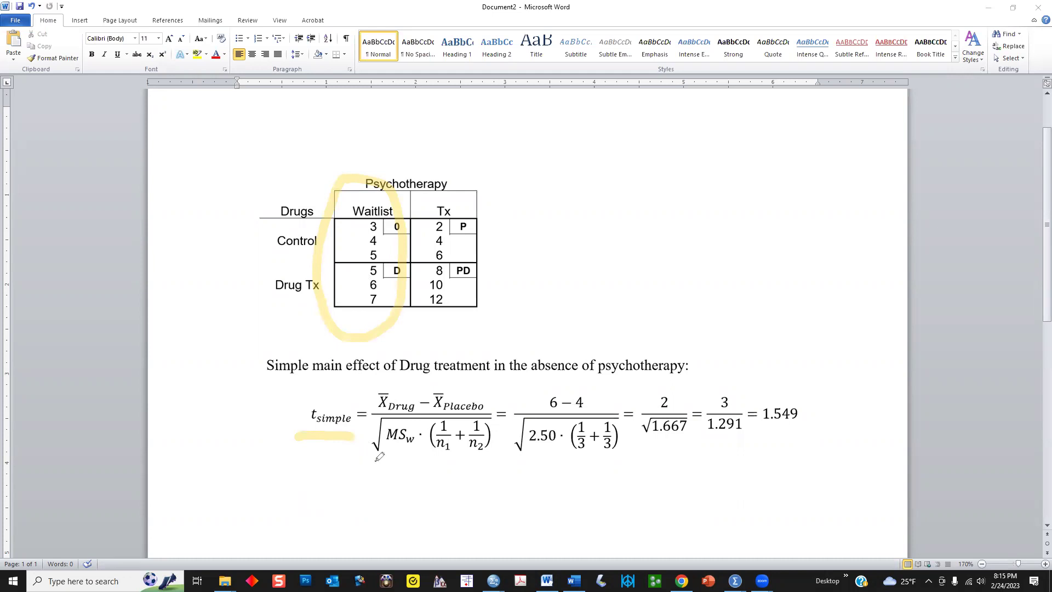
pyautogui.moveTo(388, 443); pyautogui.dragTo(413, 446)
pyautogui.moveTo(528, 448); pyautogui.dragTo(560, 449)
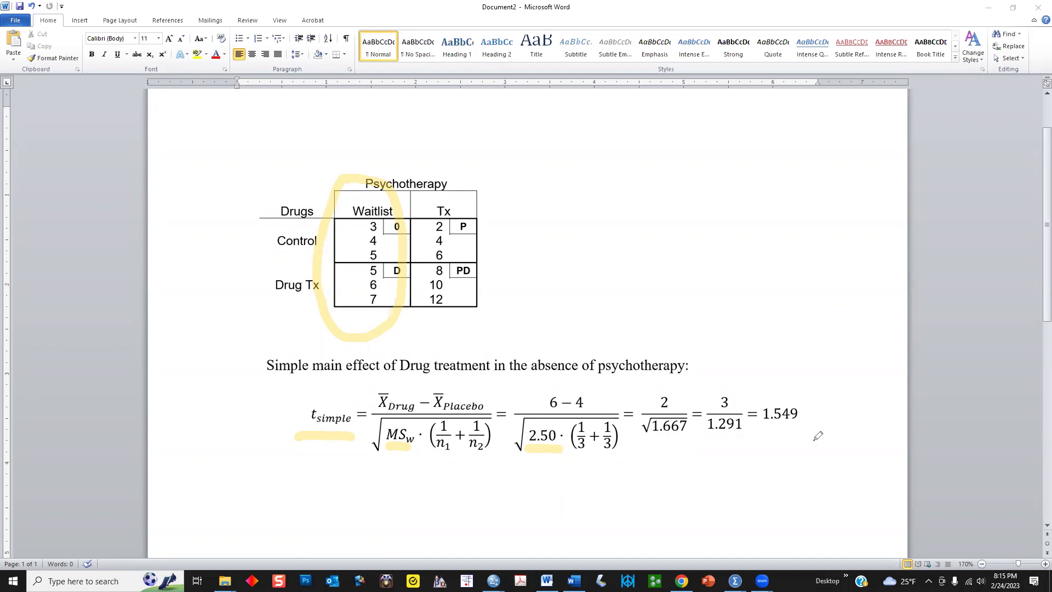
pyautogui.moveTo(764, 433); pyautogui.dragTo(794, 432)
# - Clear the ink, then mark 6 – 4 and the Waitlist values 5, 6, 7 and 3, 4, 5
pyautogui.press('Escape')
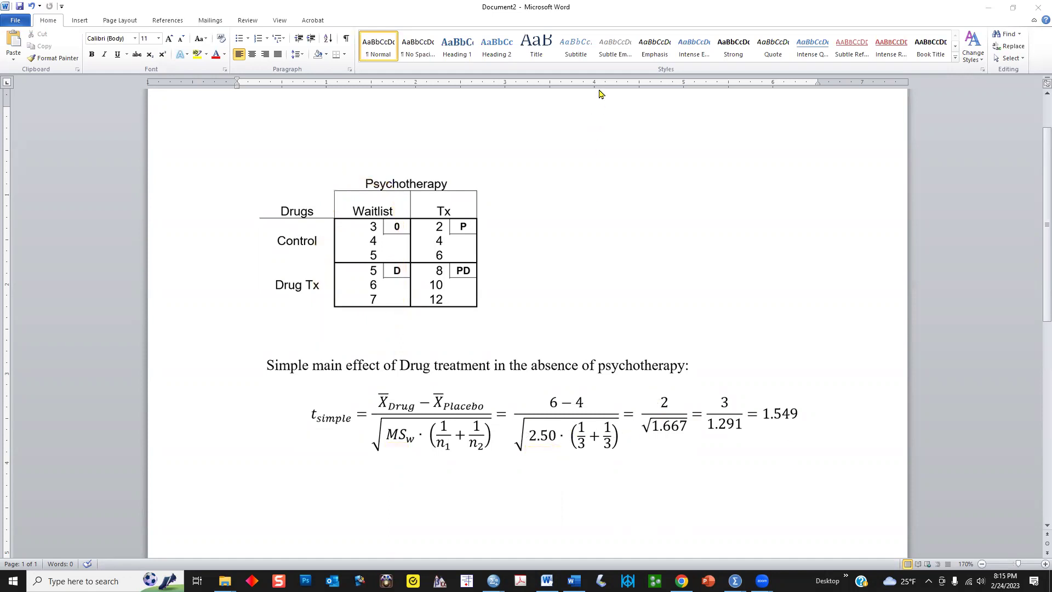
pyautogui.click(550, 402)
pyautogui.moveTo(364, 268); pyautogui.dragTo(364, 305)
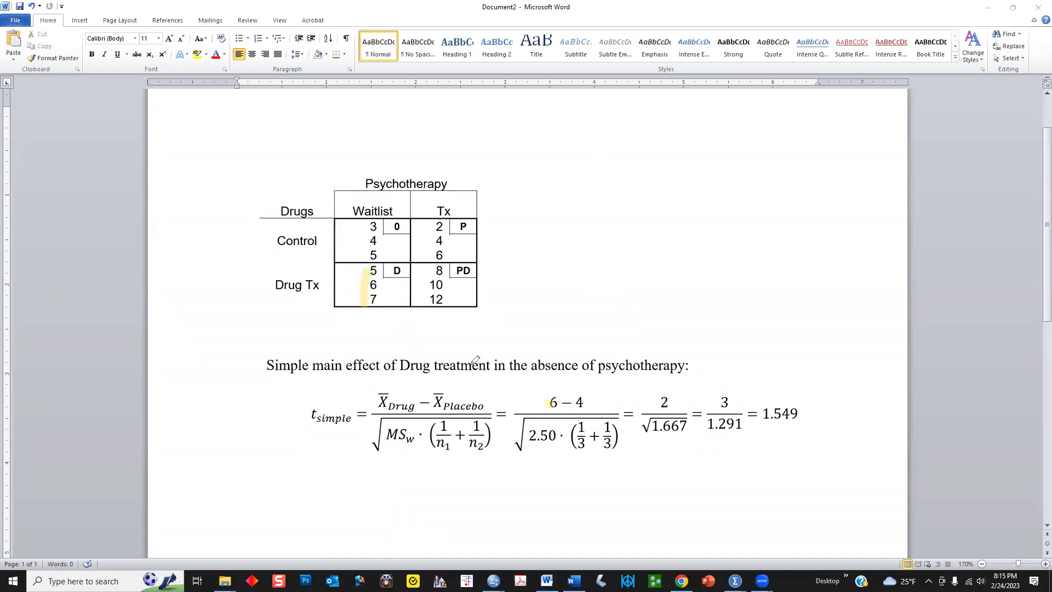
pyautogui.click(576, 403)
pyautogui.moveTo(371, 222); pyautogui.dragTo(373, 254)
# - Mark the Control, D, P and PD cell labels, then clear all highlighter ink
pyautogui.click(404, 227)
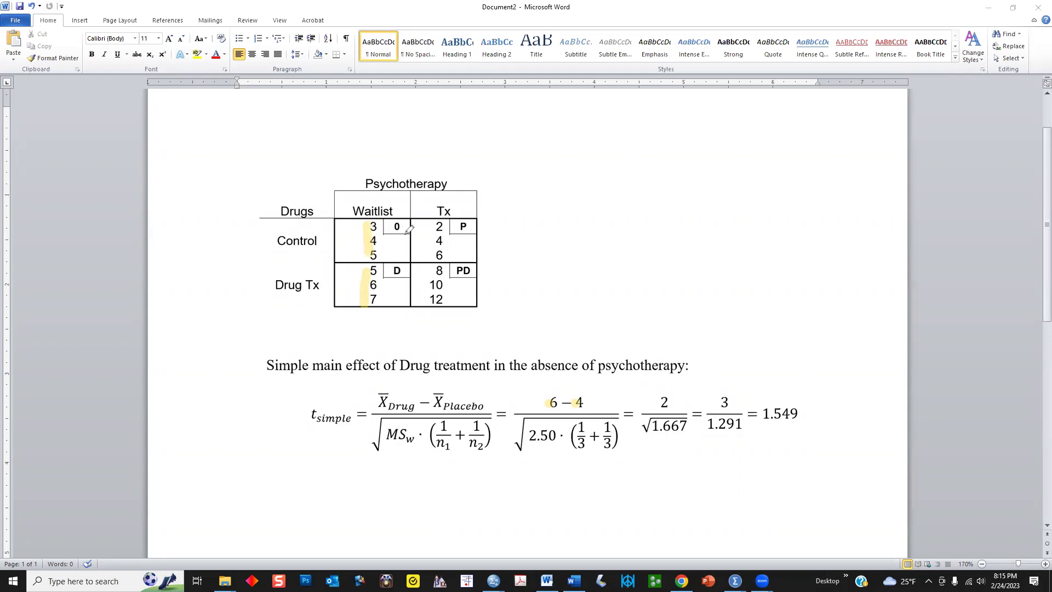
pyautogui.click(405, 270)
pyautogui.click(470, 226)
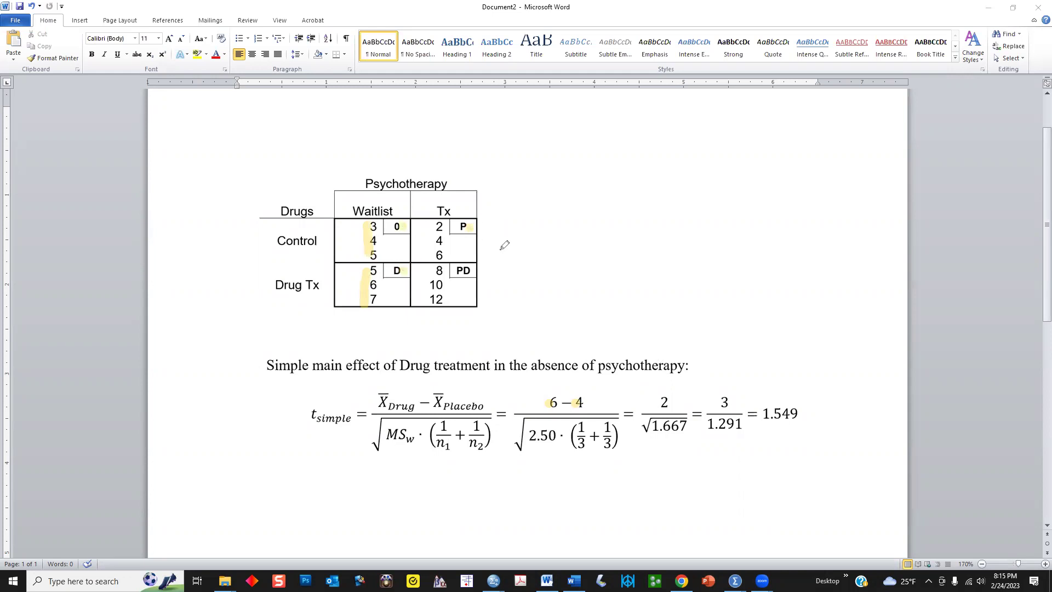
pyautogui.click(474, 269)
pyautogui.press('Escape')
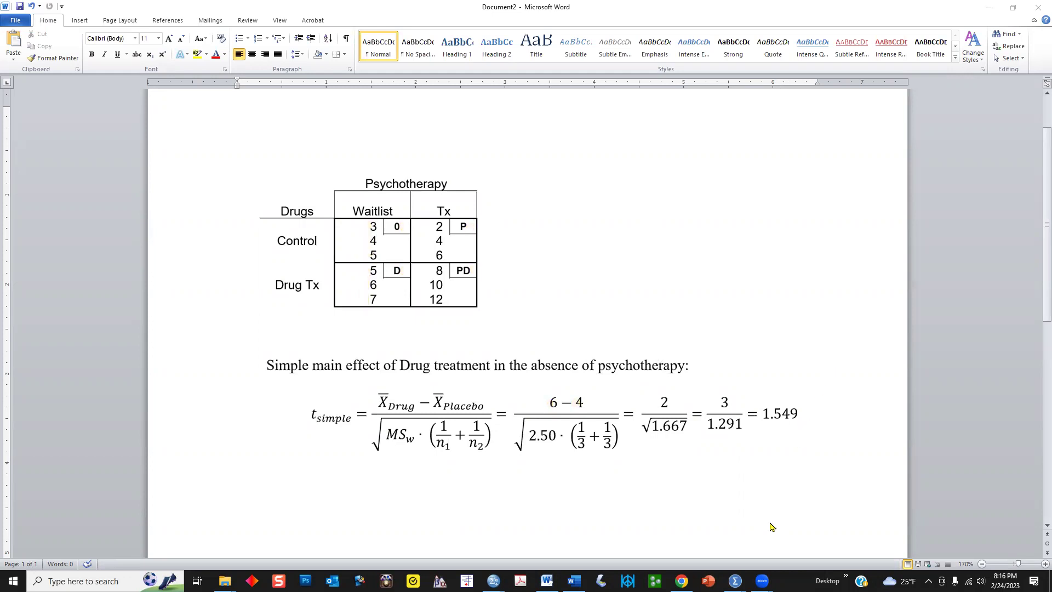
# - Return to the SPSS data editor and open the Univariate general linear model setup
pyautogui.moveTo(735, 581)
pyautogui.click(685, 518)
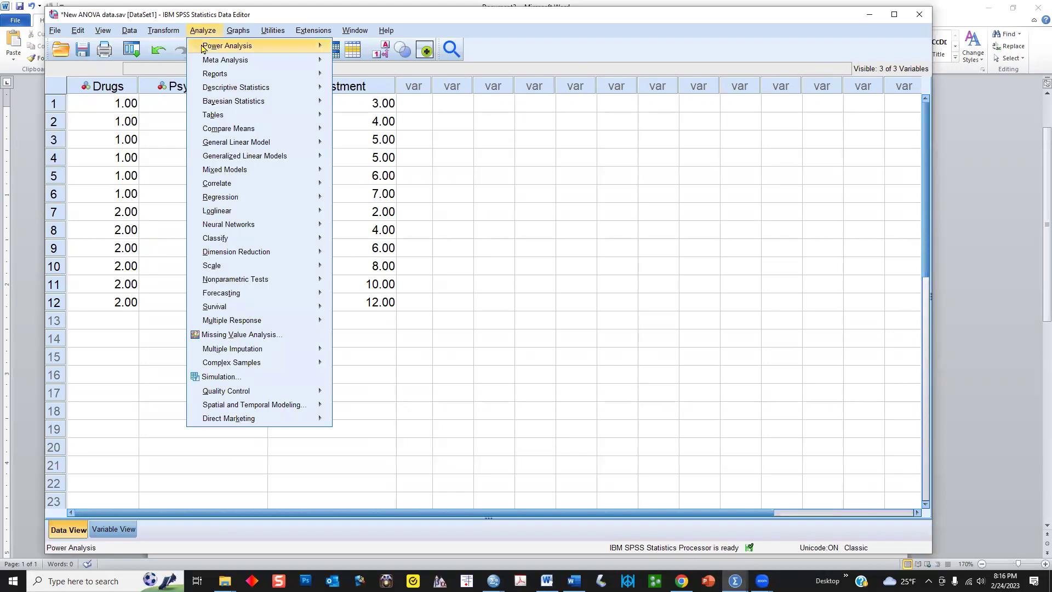
pyautogui.moveTo(249, 147)
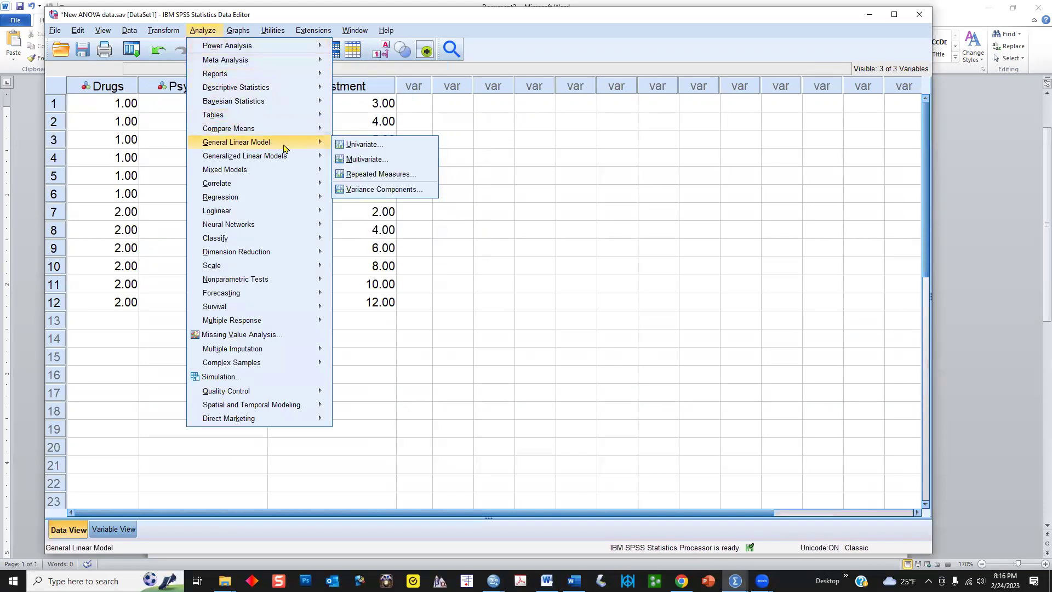
pyautogui.click(375, 150)
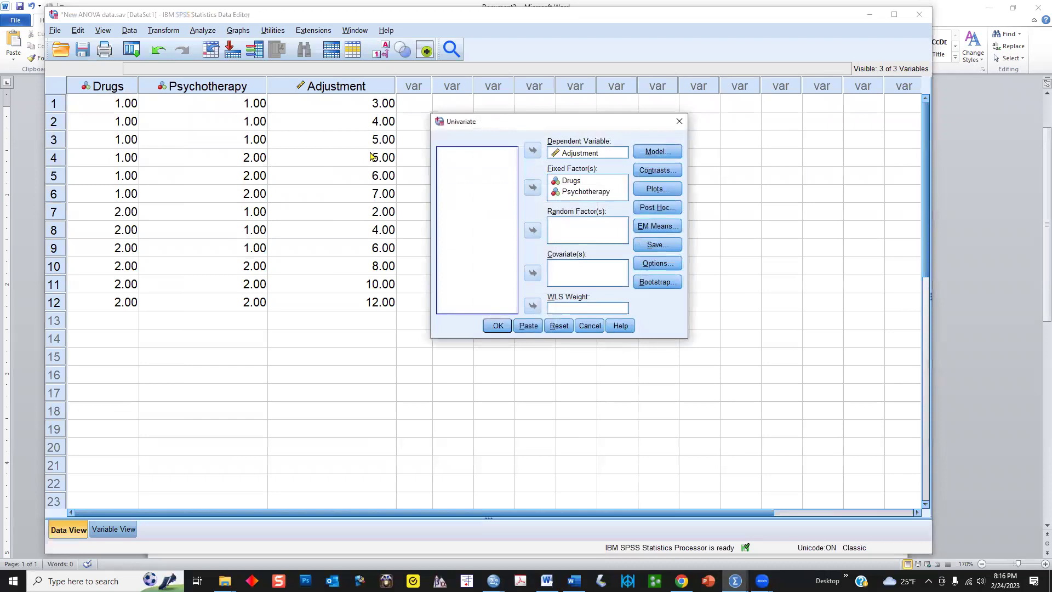
# - In EM Means, display Drugs*Psychotherapy, compare simple main effects, and keep LSD(none) adjustment
pyautogui.click(673, 231)
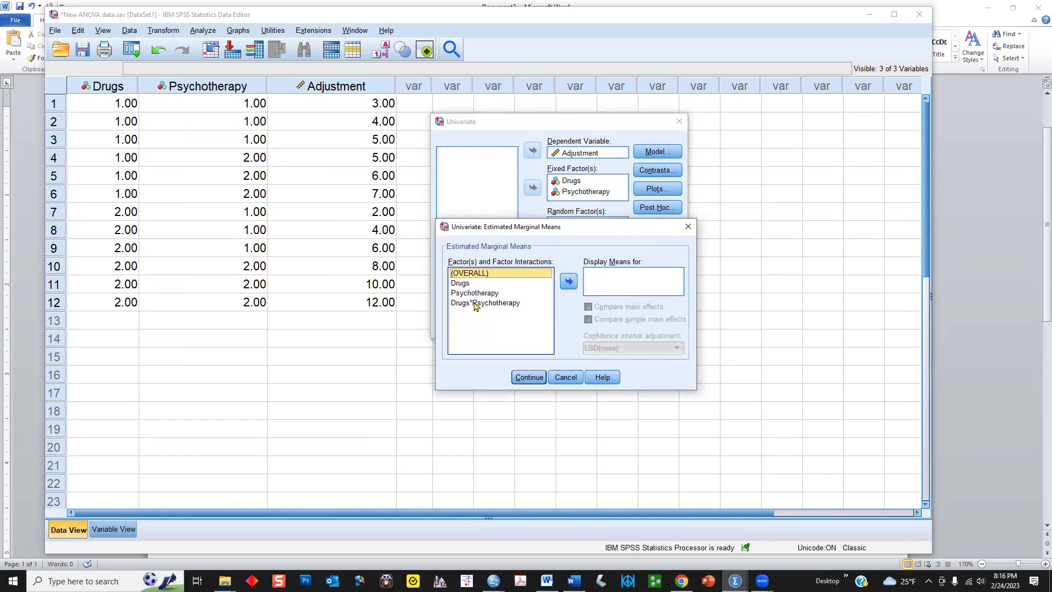
pyautogui.click(477, 303)
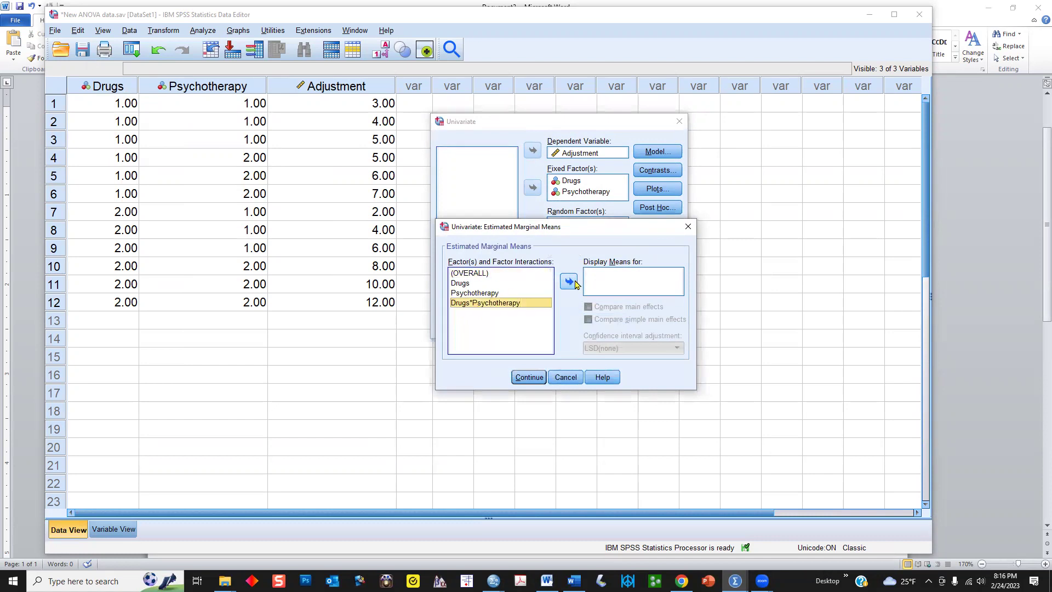
pyautogui.click(568, 282)
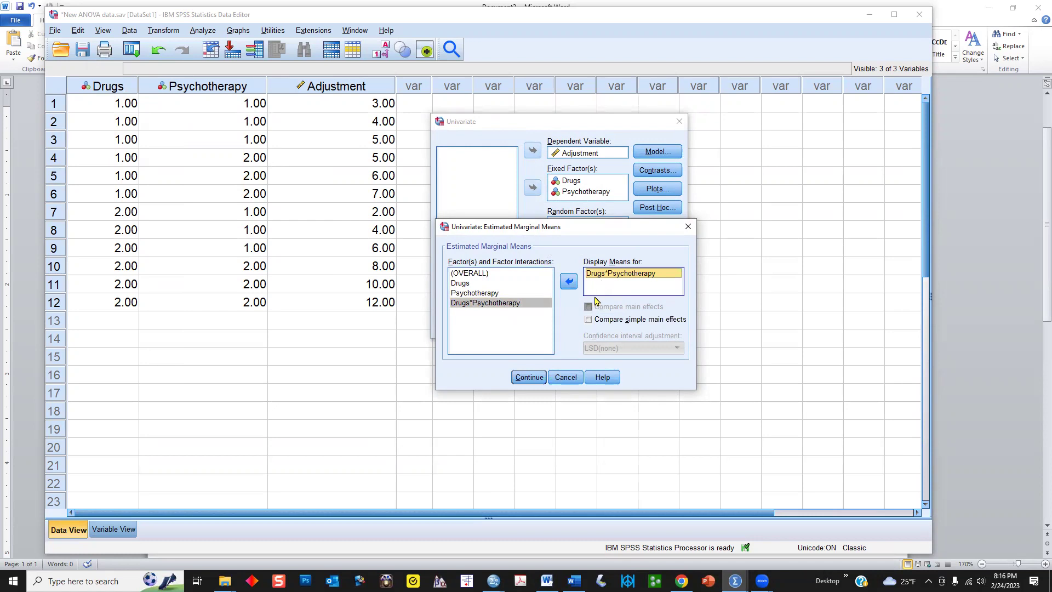
pyautogui.click(588, 320)
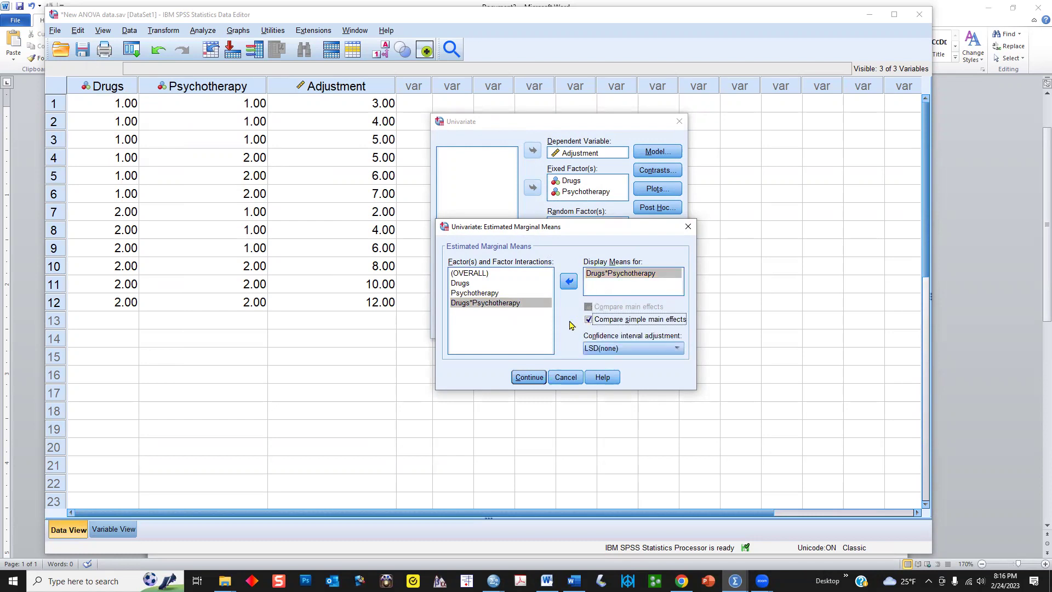
pyautogui.click(618, 349)
pyautogui.click(618, 349)
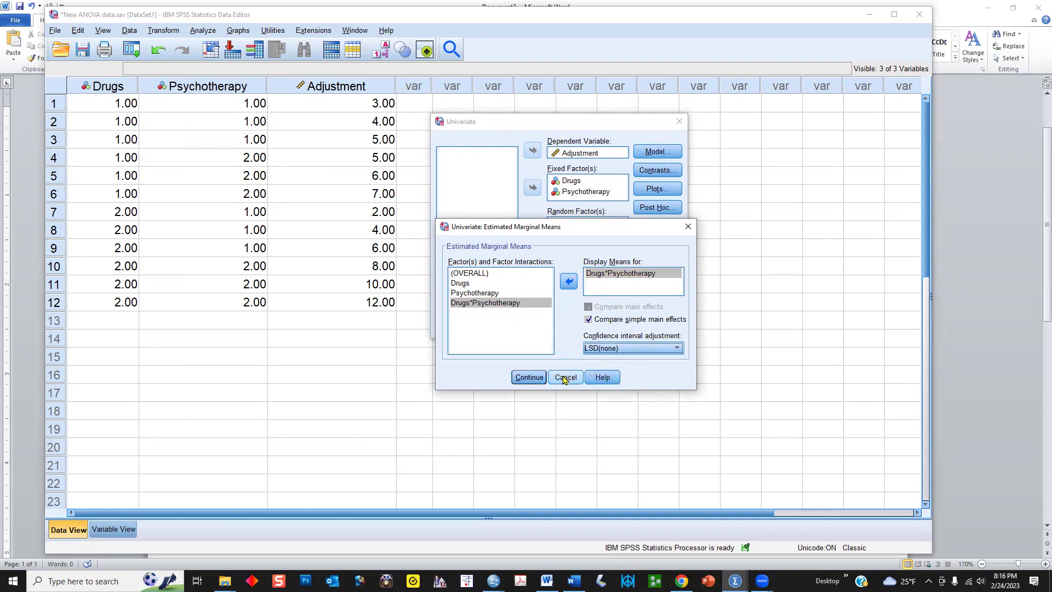
# - Close EM Means, cancel the Univariate setup, and bring the ANOVA output viewer forward
pyautogui.click(528, 377)
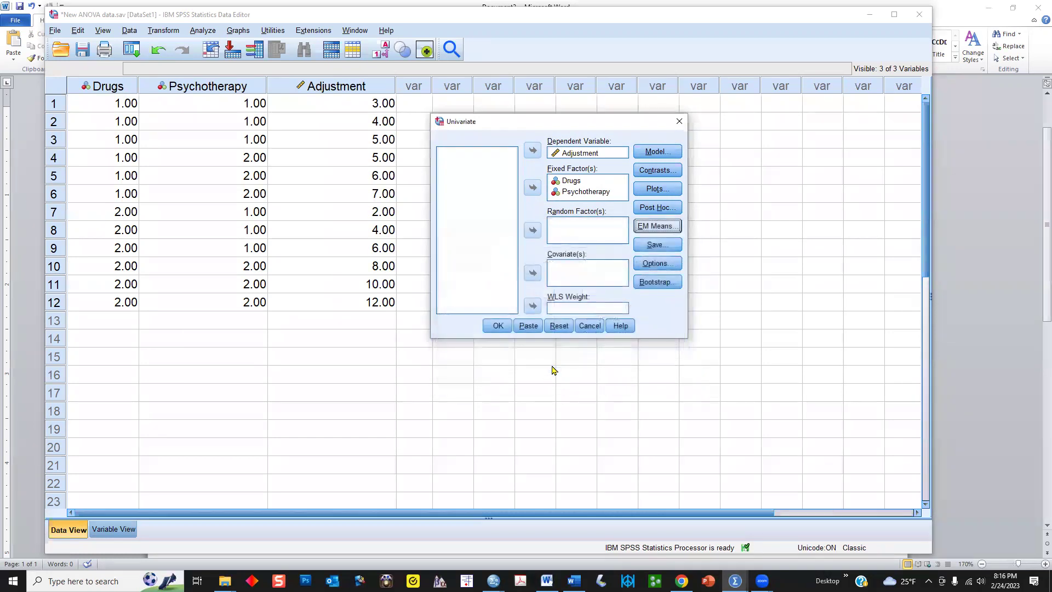
pyautogui.click(589, 328)
pyautogui.moveTo(754, 578)
pyautogui.click(785, 543)
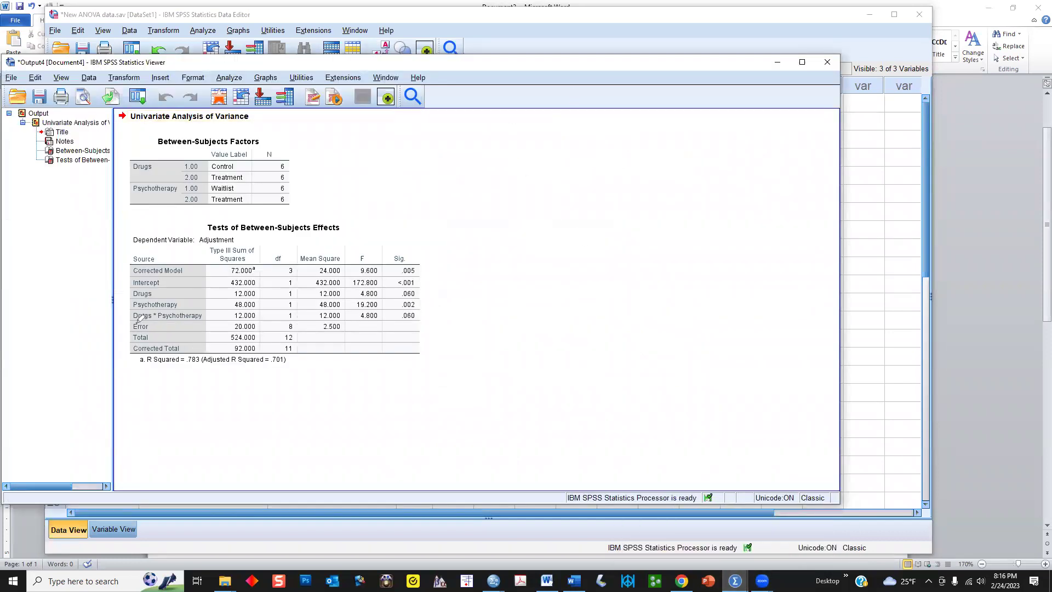
# - Highlight the Error row and its Sig. column in Tests of Between-Subjects Effects
pyautogui.moveTo(167, 319); pyautogui.dragTo(386, 323)
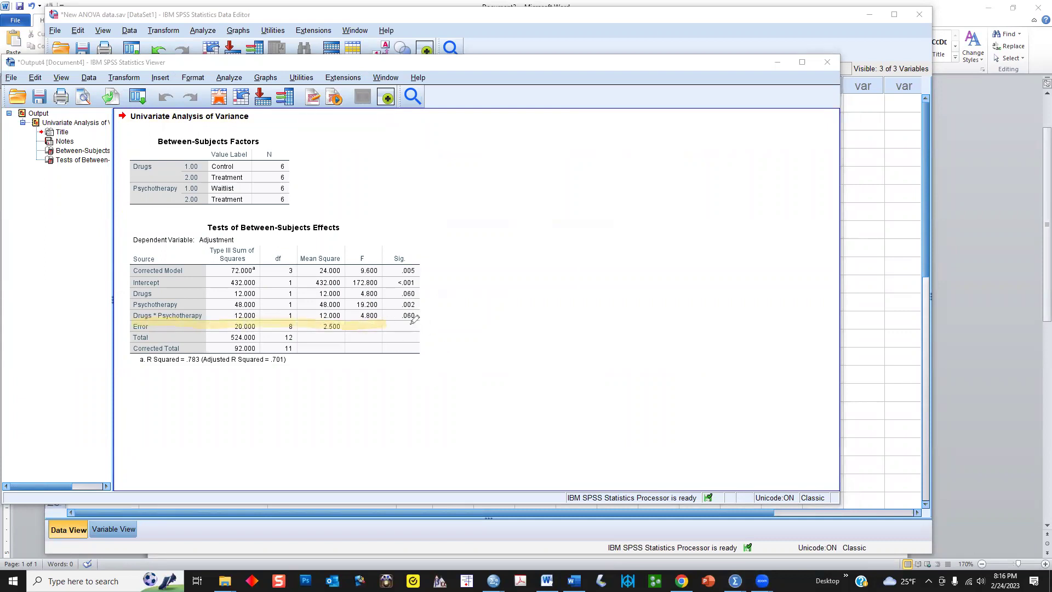
pyautogui.moveTo(402, 323); pyautogui.dragTo(421, 323)
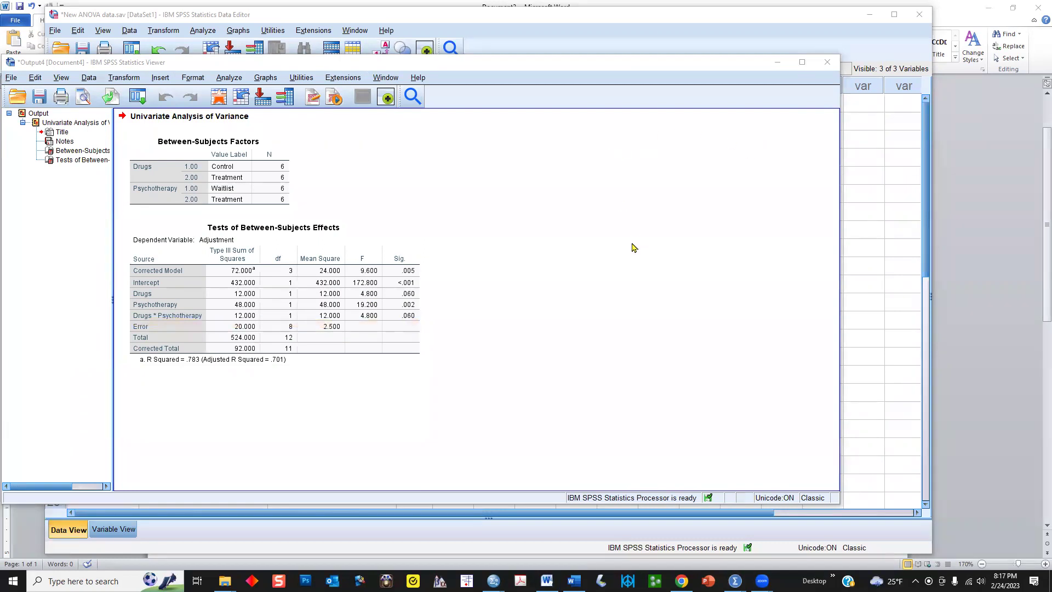
pyautogui.click(398, 327)
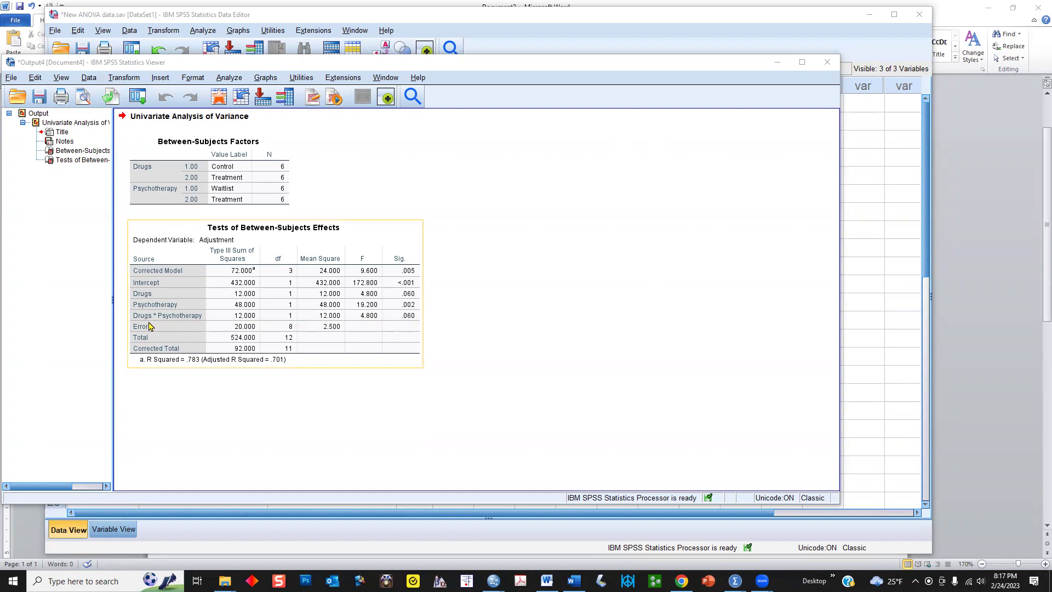
pyautogui.click(528, 390)
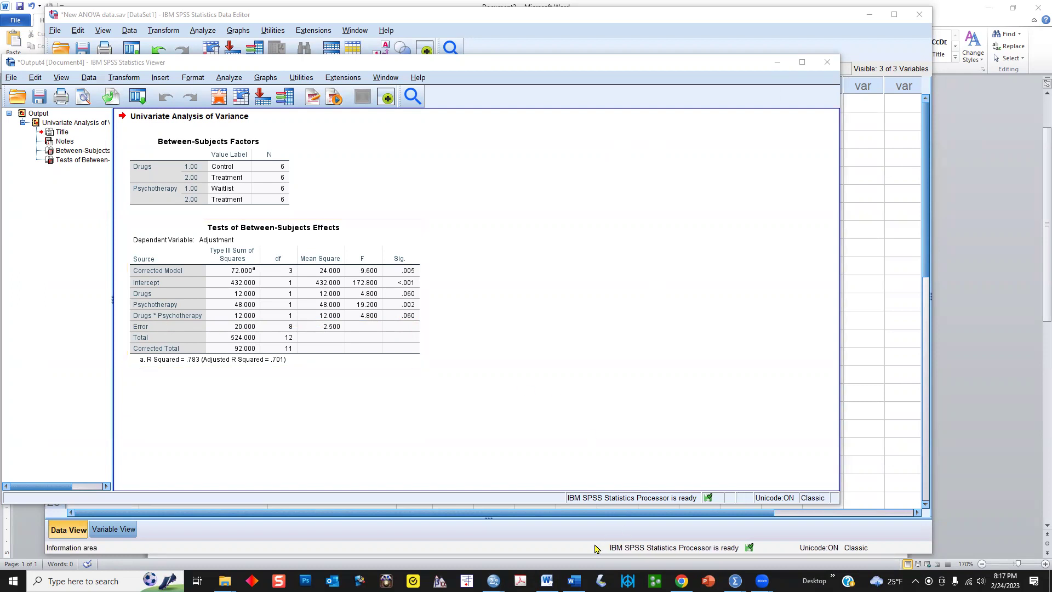
pyautogui.moveTo(735, 580)
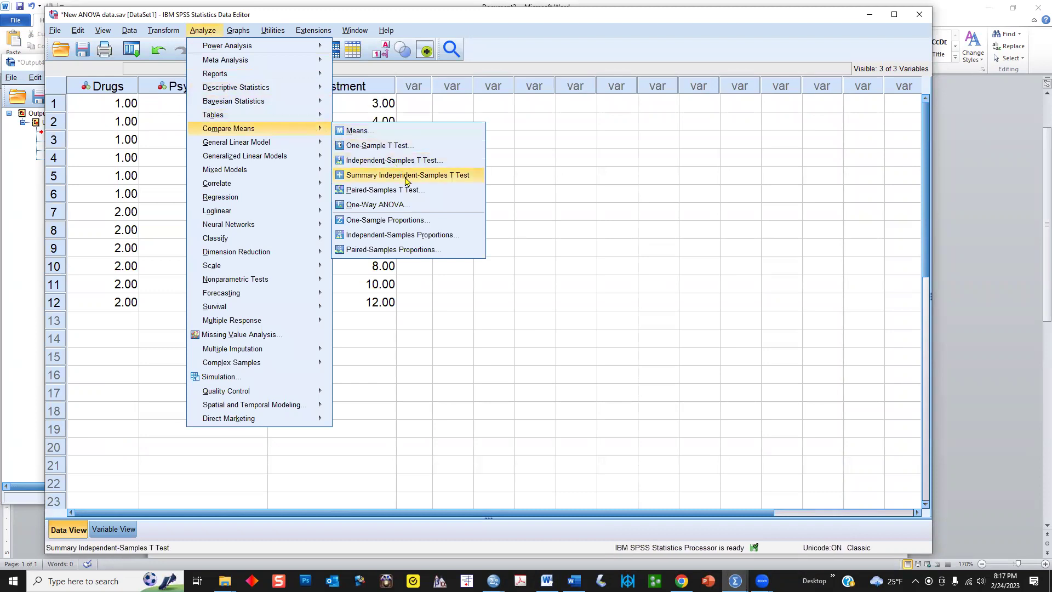
# - Rerun the Univariate ANOVA with Drugs*Psychotherapy EM means and simple main effects compared
pyautogui.moveTo(287, 143)
pyautogui.click(357, 145)
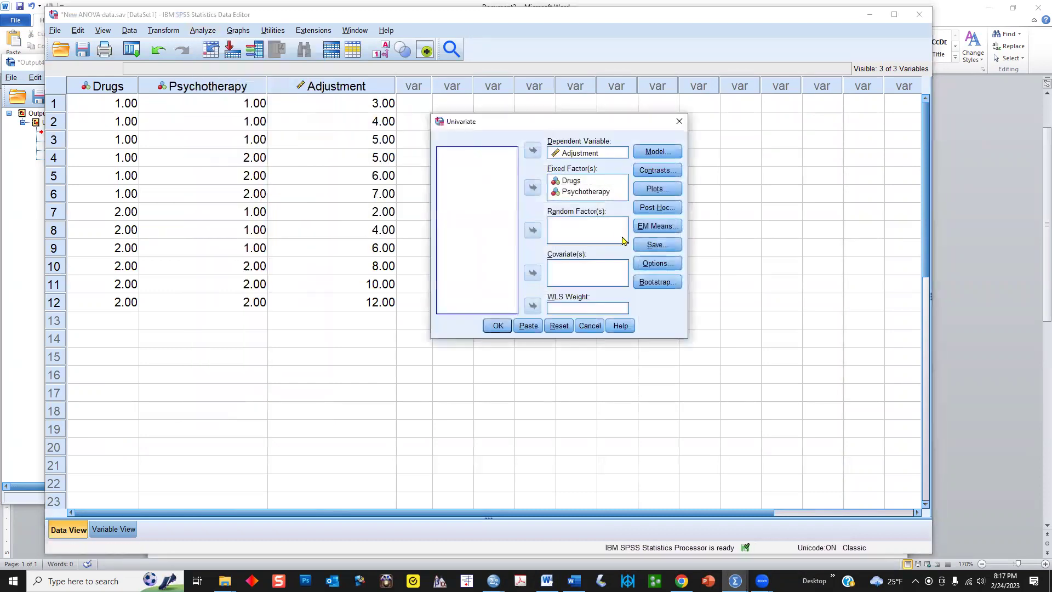
pyautogui.click(655, 226)
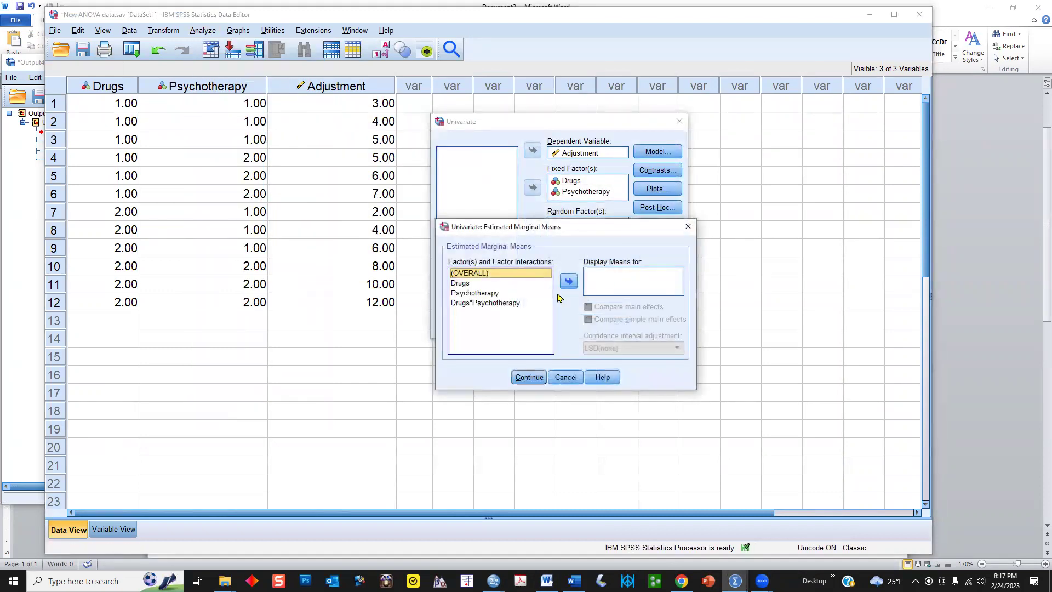
pyautogui.click(506, 303)
pyautogui.click(569, 281)
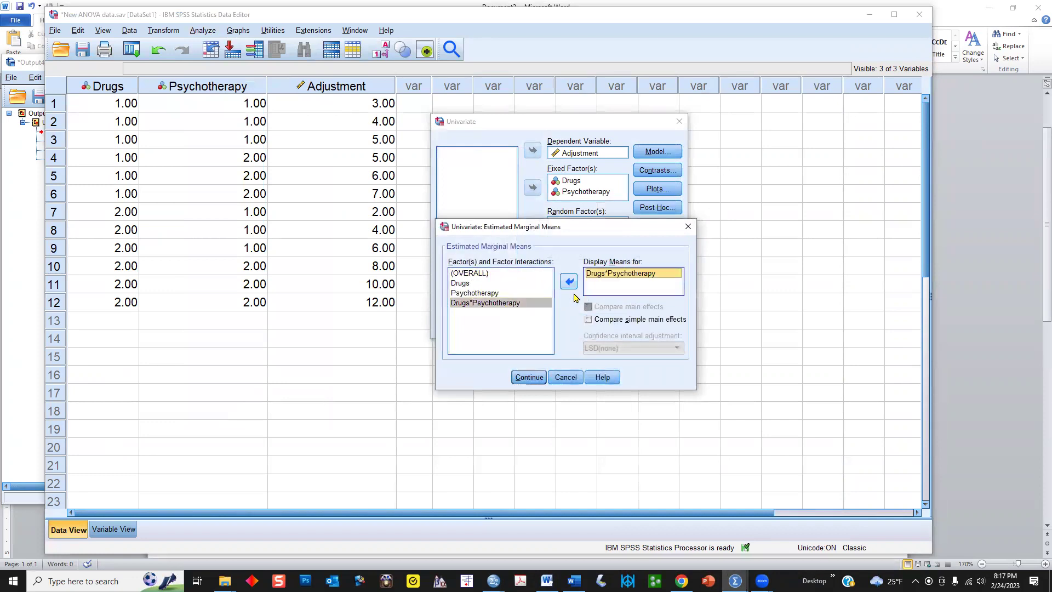
pyautogui.click(588, 320)
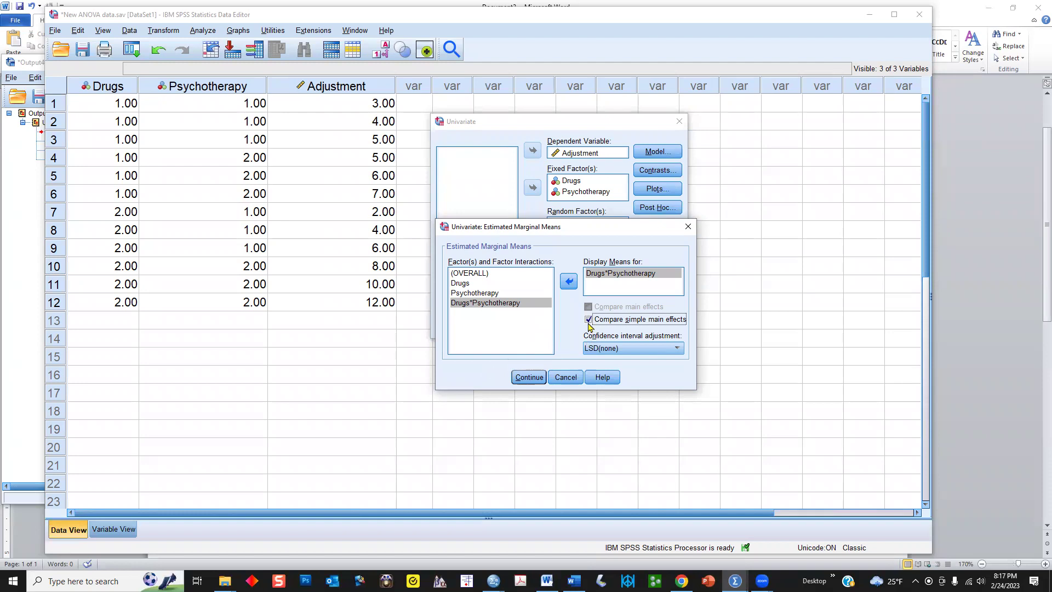
pyautogui.click(529, 377)
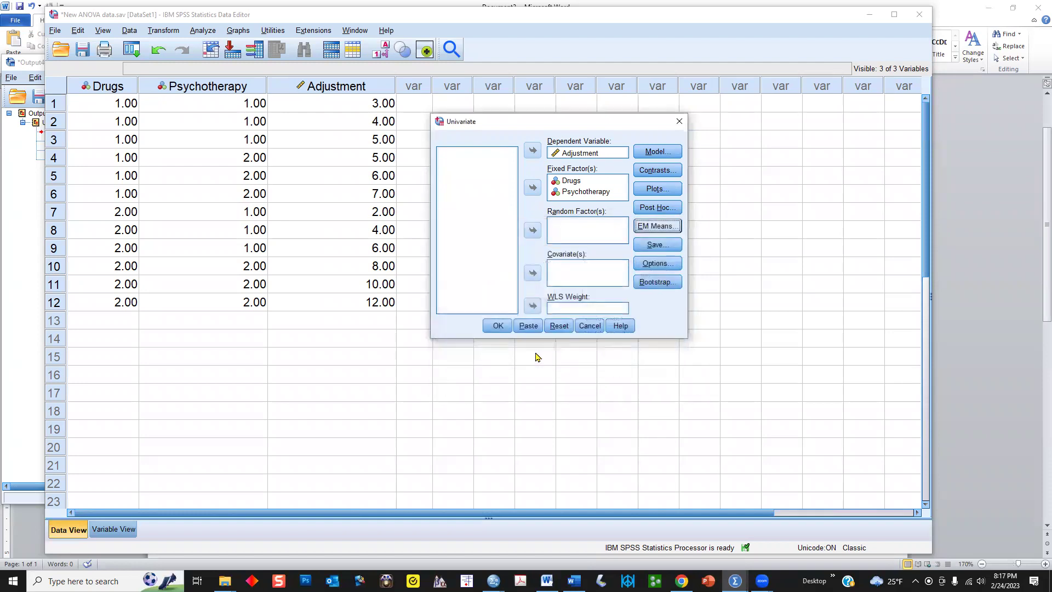
pyautogui.click(504, 327)
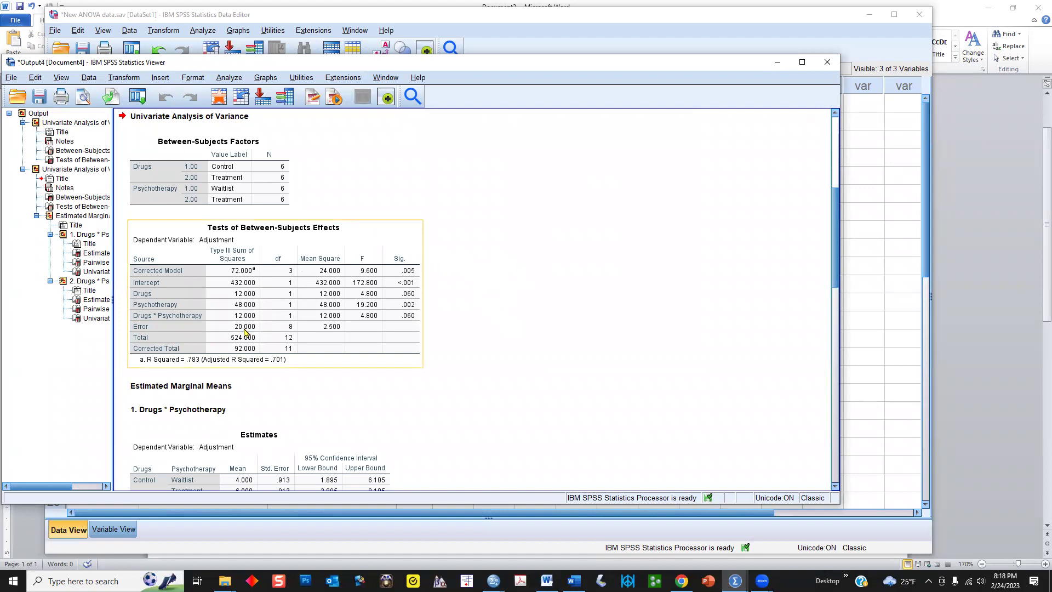
# - Scroll to Univariate Tests, mark the Waitlist F of .000, then switch to Word
pyautogui.scroll(-5, 287, 317)
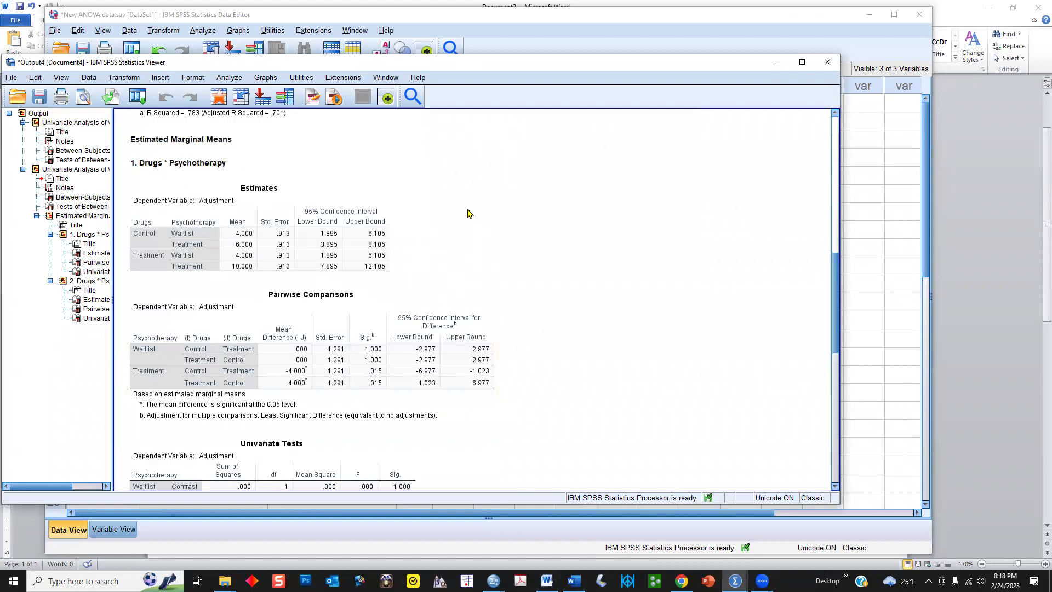
pyautogui.scroll(-3, 470, 214)
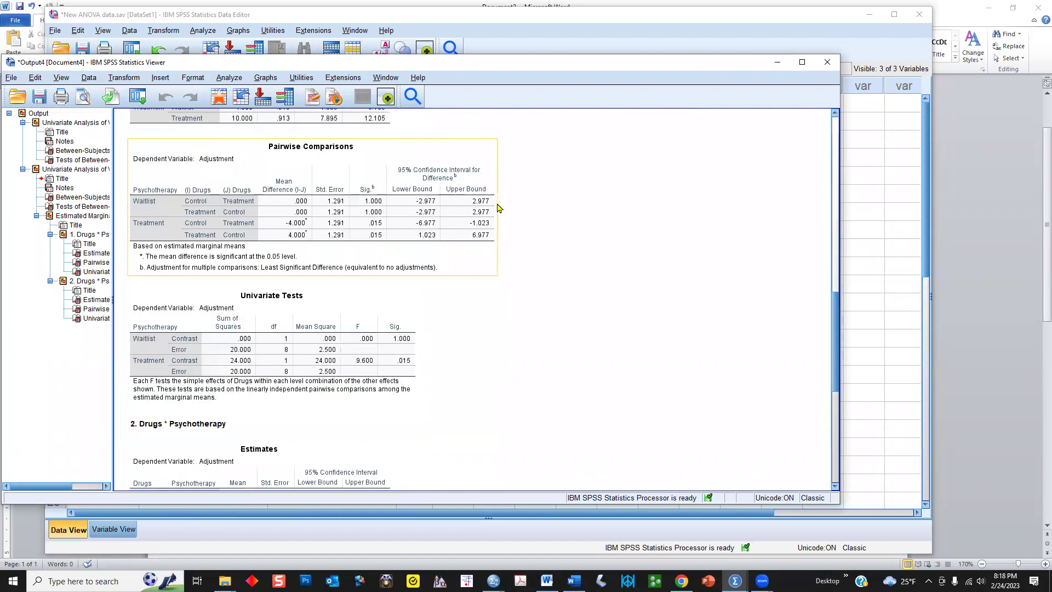
pyautogui.scroll(1, 494, 208)
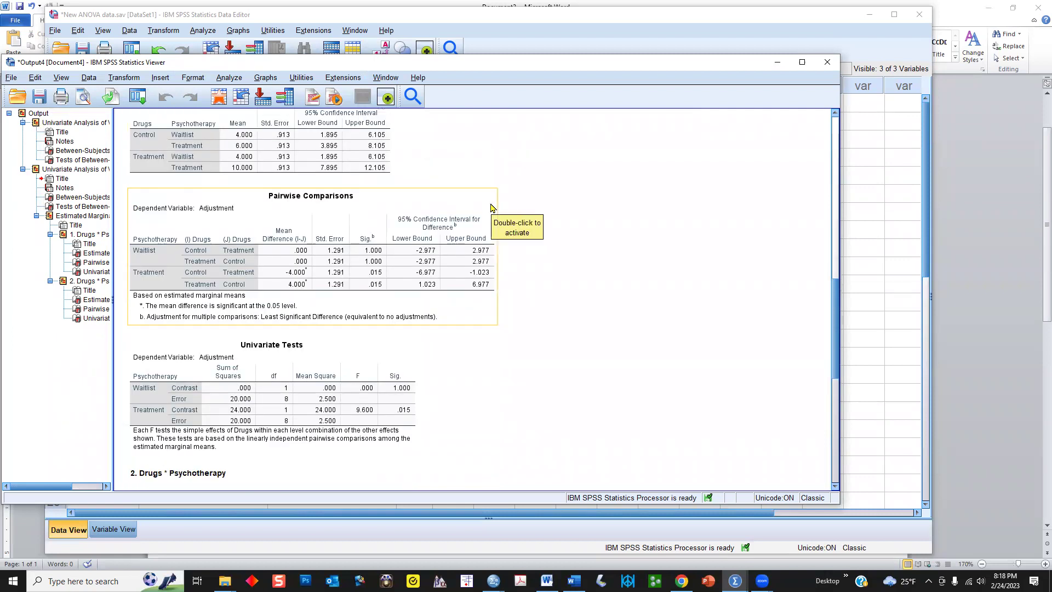
pyautogui.scroll(-2, 491, 209)
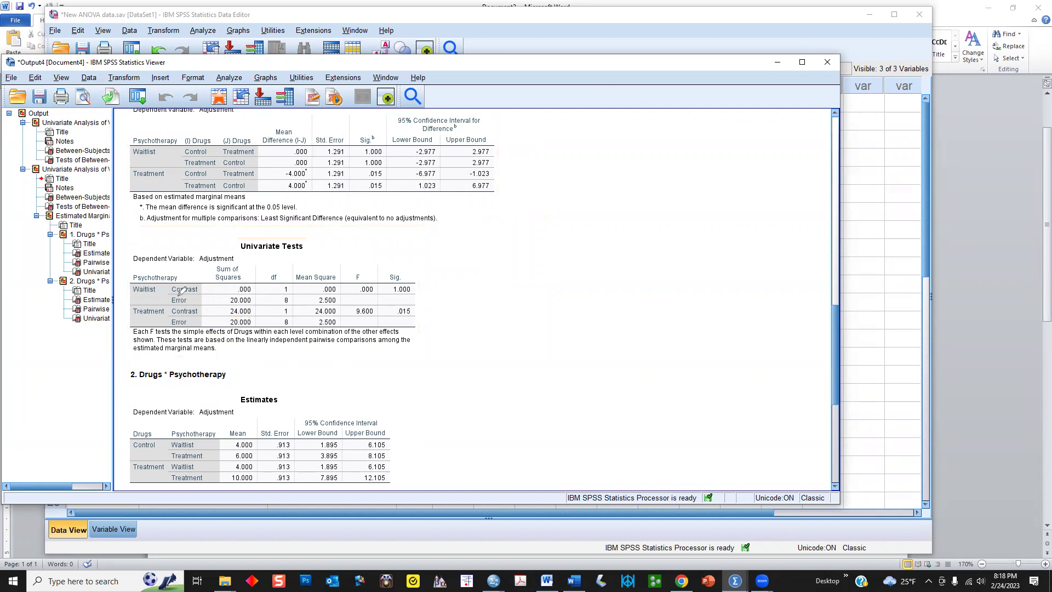
pyautogui.click(144, 282)
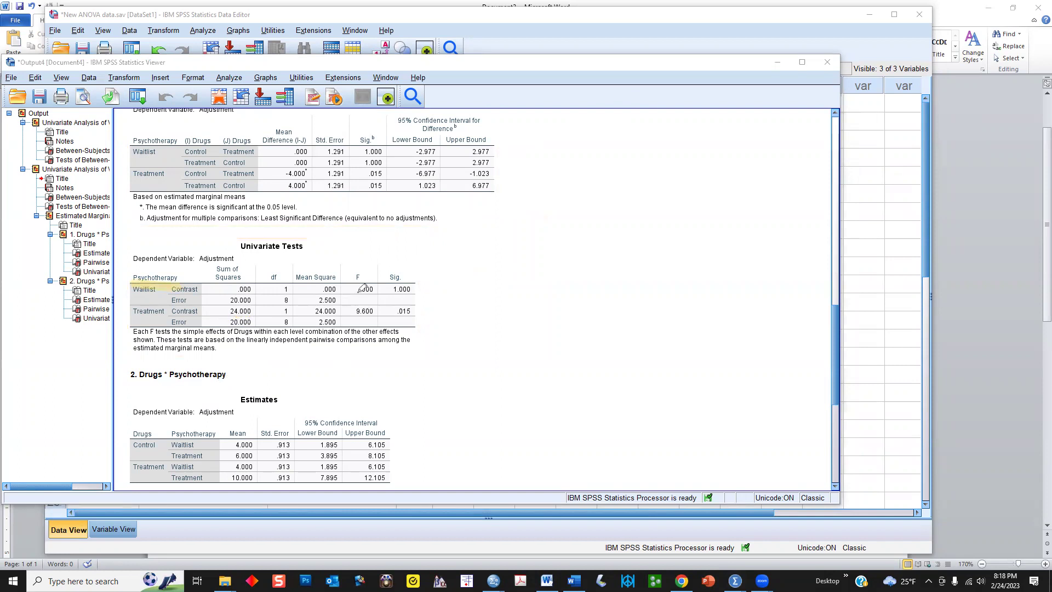
pyautogui.moveTo(360, 291); pyautogui.dragTo(377, 290)
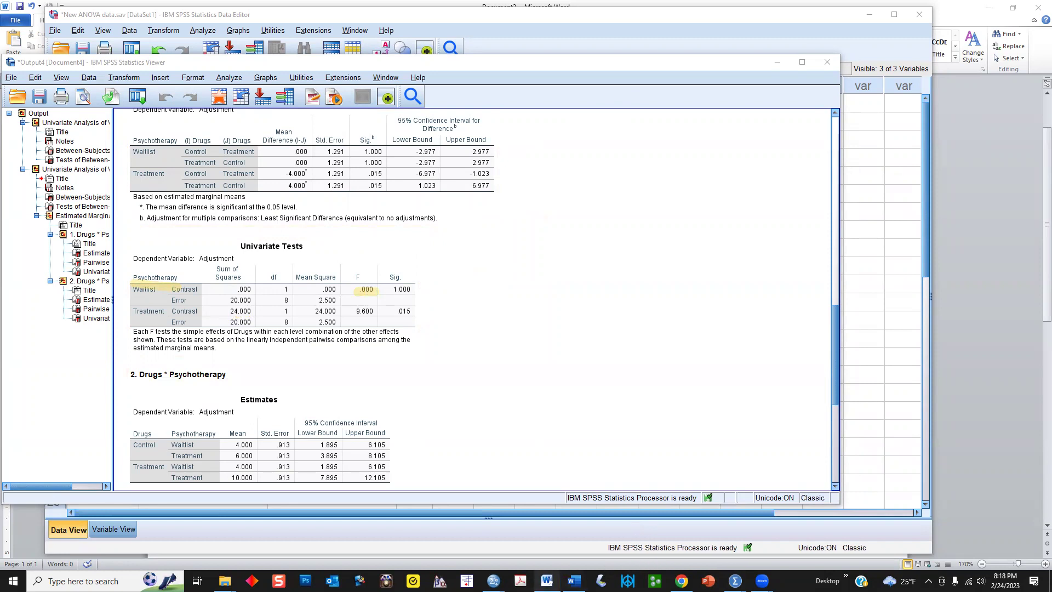
pyautogui.click(547, 581)
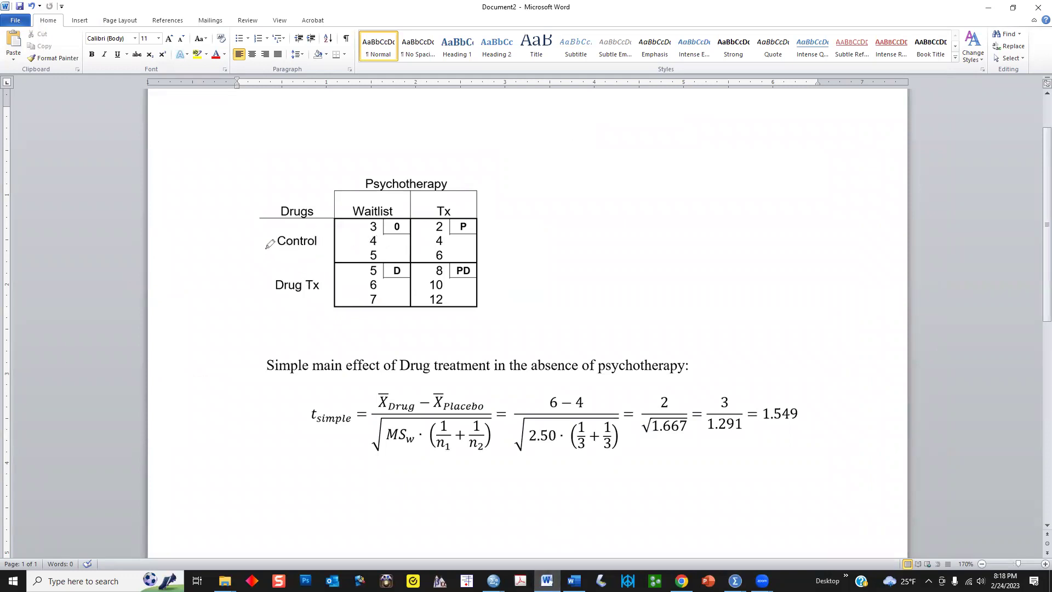
pyautogui.moveTo(339, 217)
pyautogui.mouseDown()
pyautogui.moveTo(331, 258)
pyautogui.moveTo(475, 261)
pyautogui.moveTo(478, 221)
pyautogui.moveTo(339, 215)
pyautogui.mouseUp()
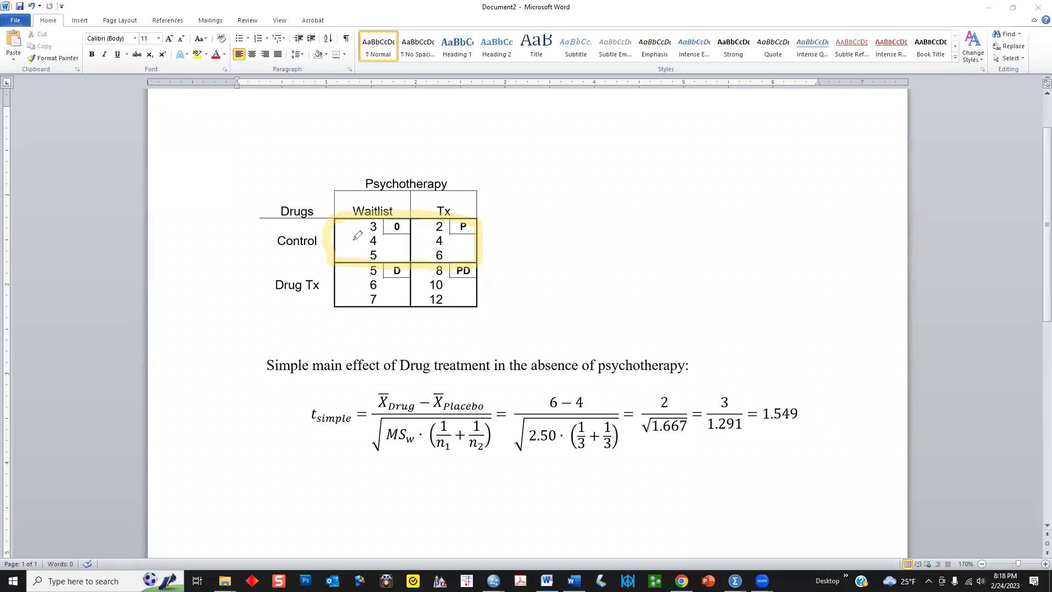
pyautogui.click(354, 241)
pyautogui.moveTo(284, 252); pyautogui.dragTo(331, 252)
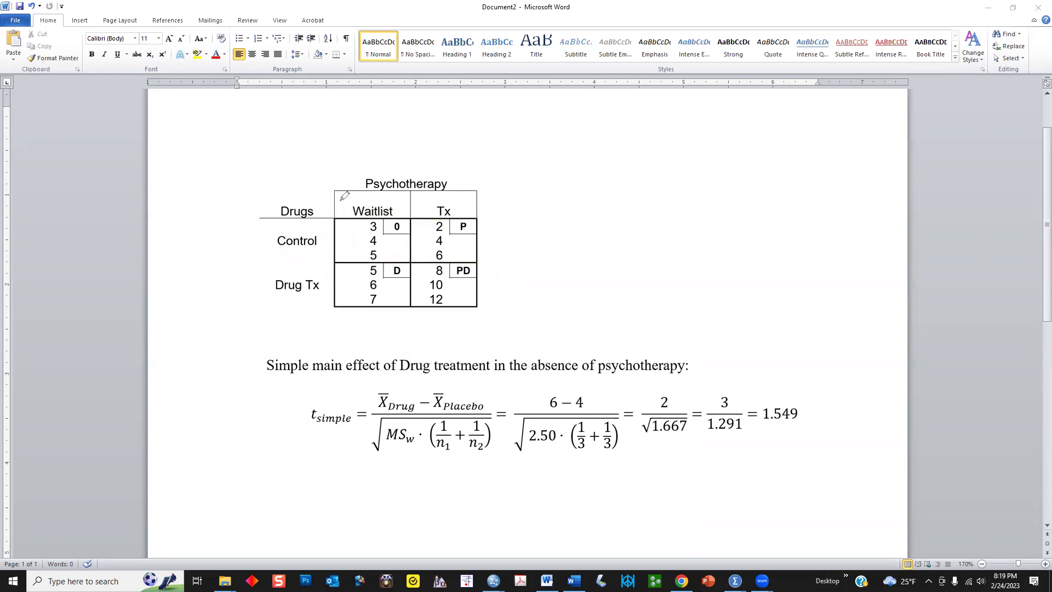
pyautogui.moveTo(341, 197)
pyautogui.mouseDown()
pyautogui.moveTo(338, 281)
pyautogui.moveTo(364, 308)
pyautogui.moveTo(410, 304)
pyautogui.moveTo(412, 201)
pyautogui.moveTo(340, 205)
pyautogui.mouseUp()
pyautogui.click(356, 240)
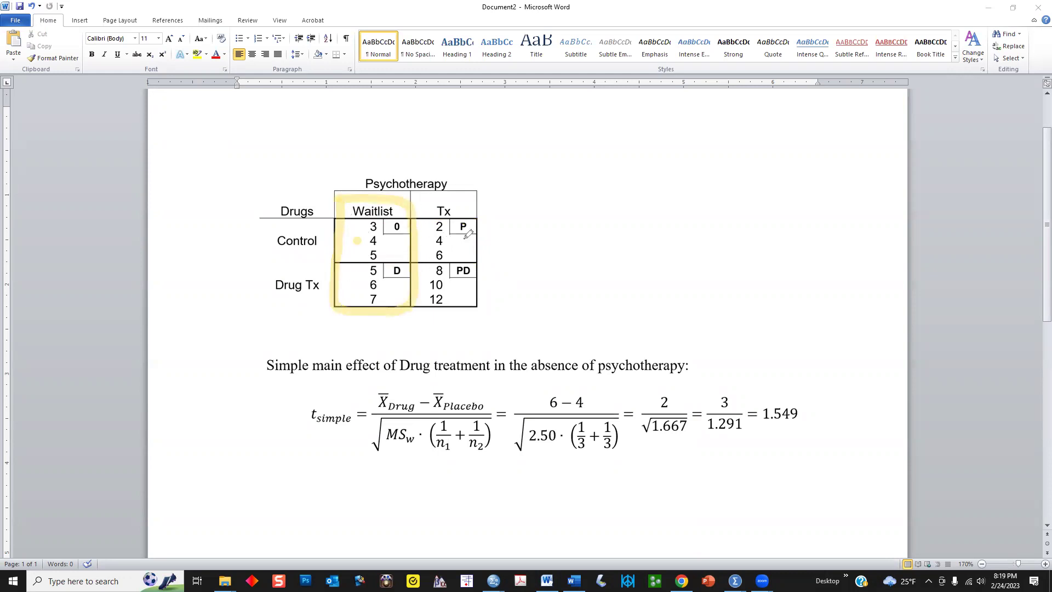
pyautogui.click(358, 284)
pyautogui.moveTo(310, 219); pyautogui.dragTo(277, 223)
pyautogui.hotkey('ctrl', 'shift', 'c')
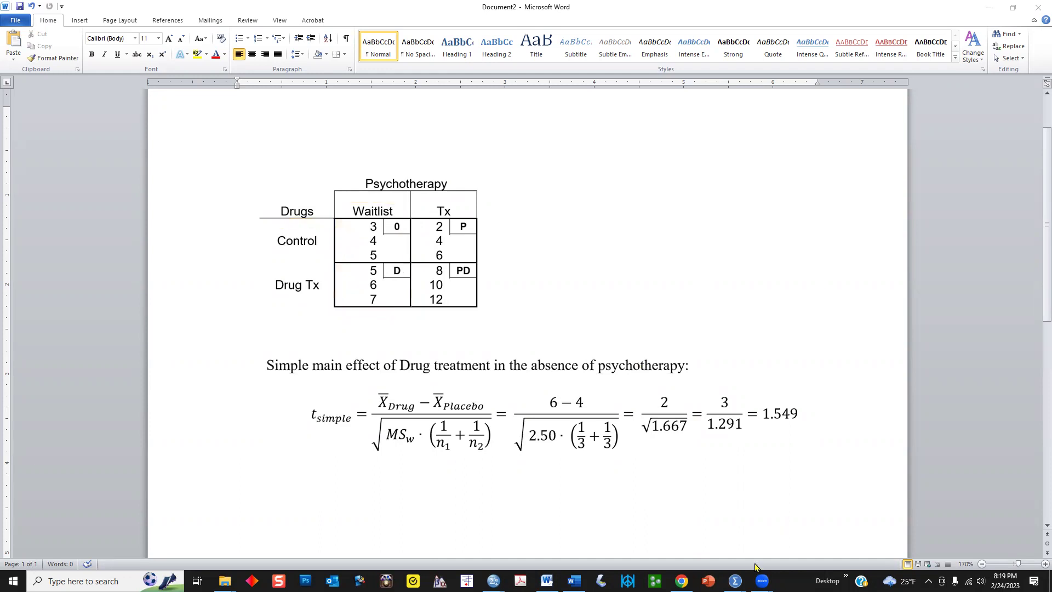
pyautogui.moveTo(736, 581)
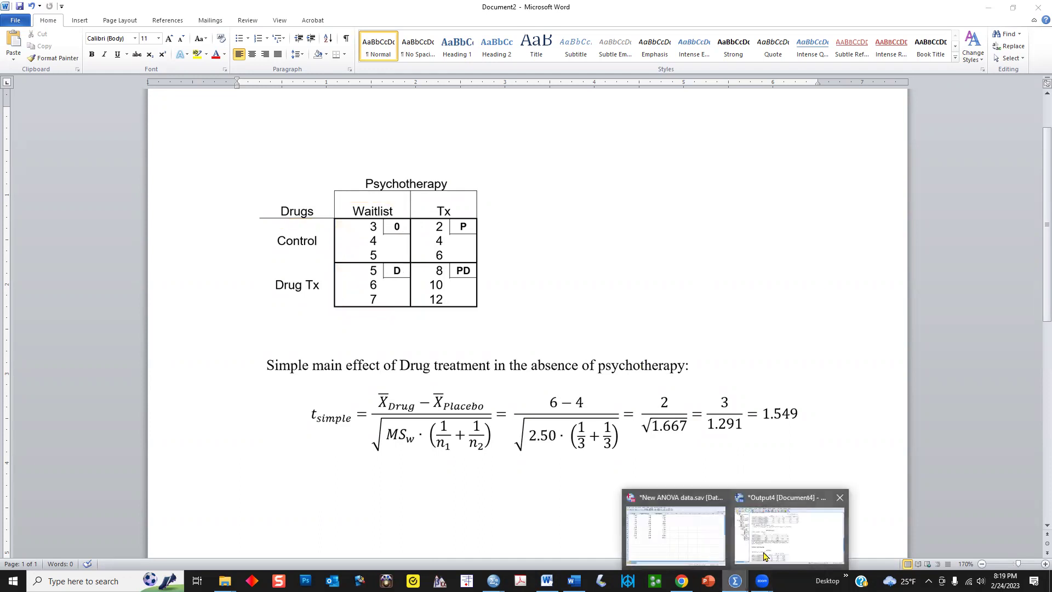
# - In the SPSS output, mark the Control psychotherapy F of 2.400, then switch back to Word
pyautogui.click(792, 534)
pyautogui.scroll(-6, 554, 378)
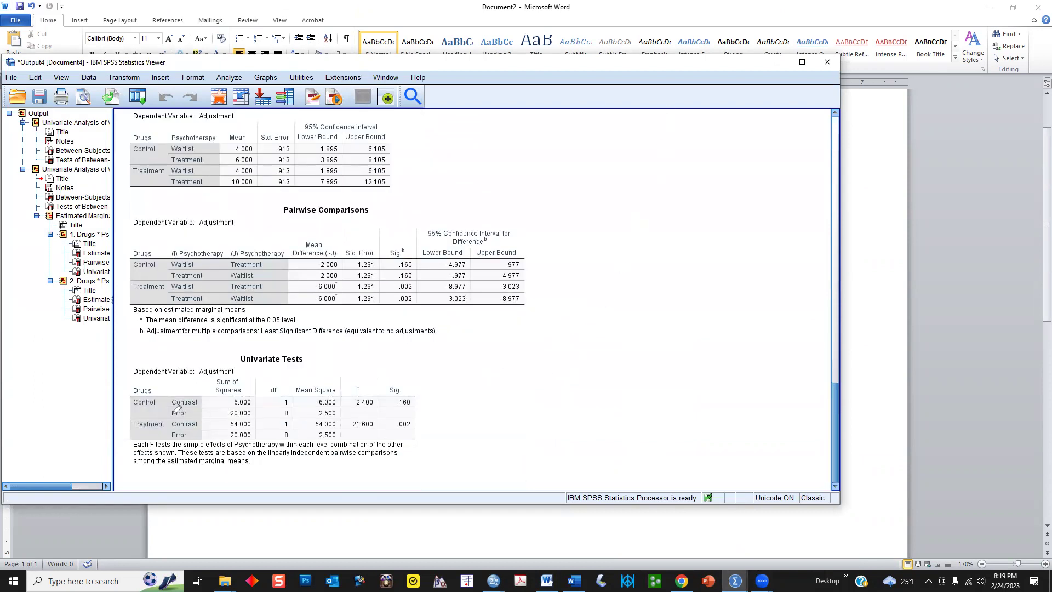
pyautogui.doubleClick(137, 397)
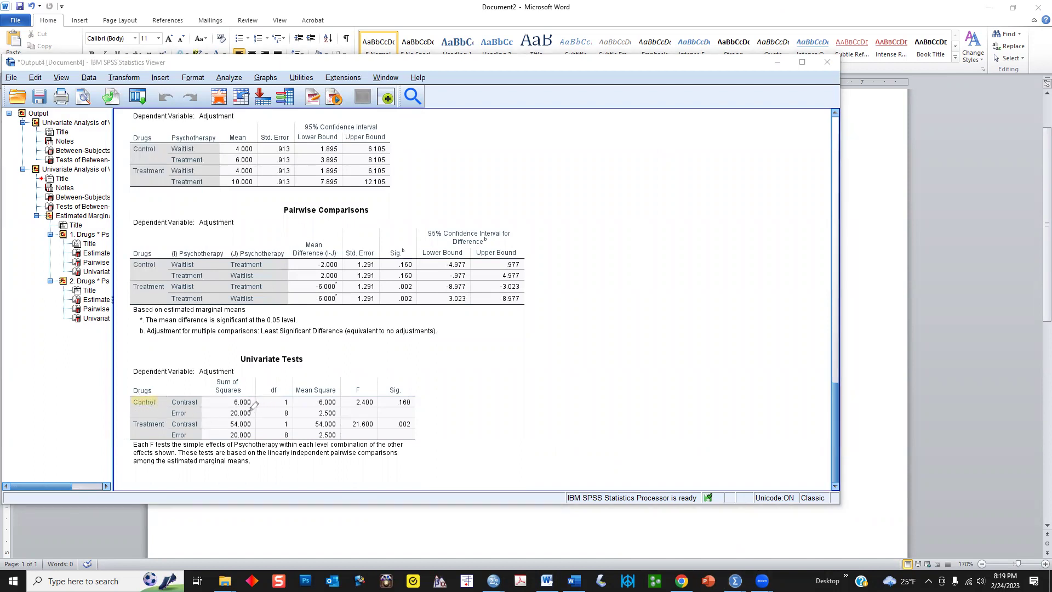
pyautogui.moveTo(351, 410); pyautogui.dragTo(374, 406)
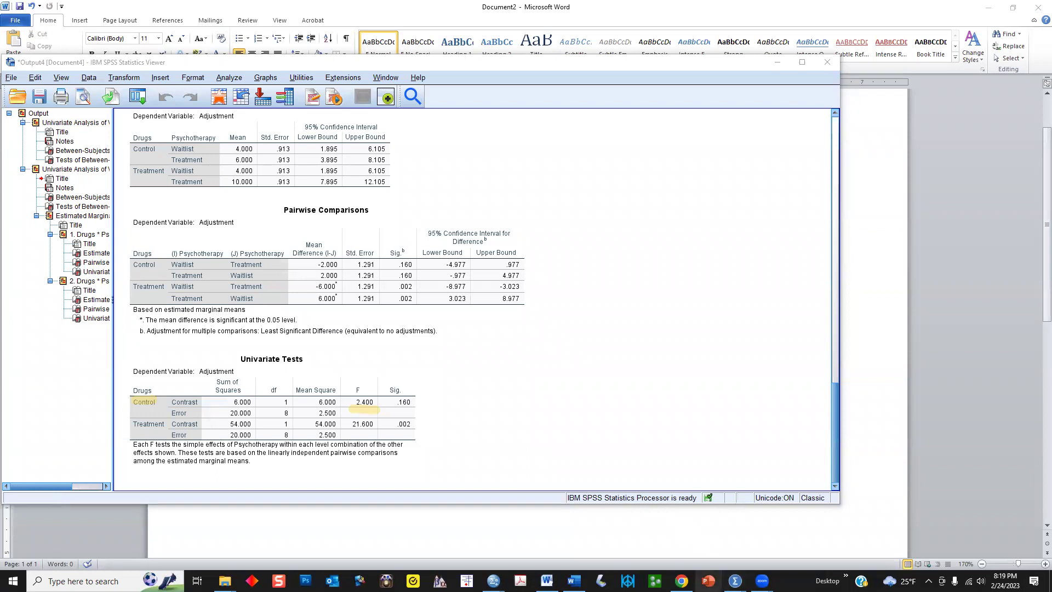
pyautogui.moveTo(547, 581)
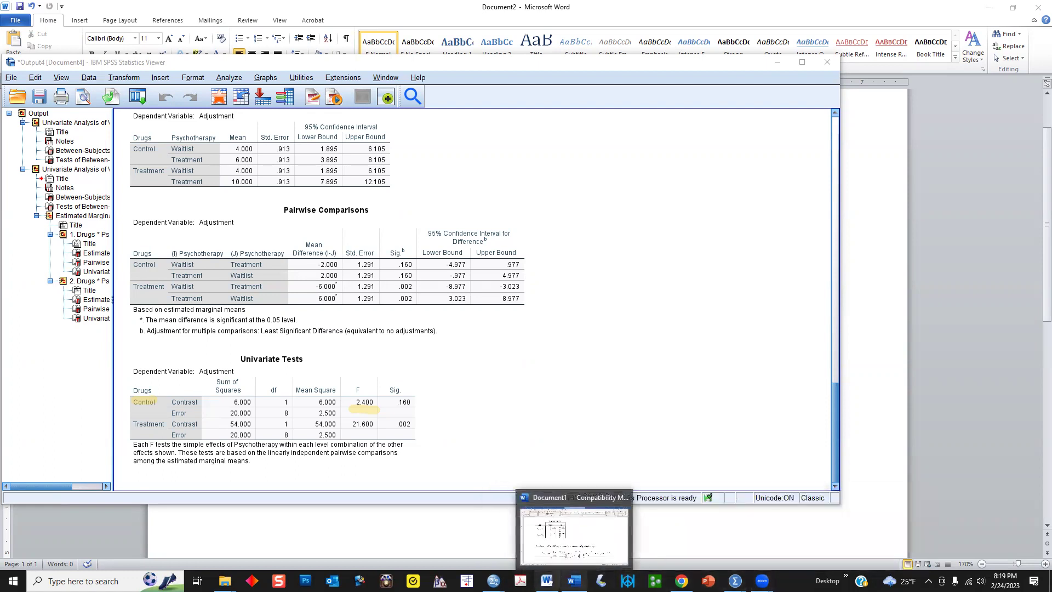
pyautogui.click(547, 581)
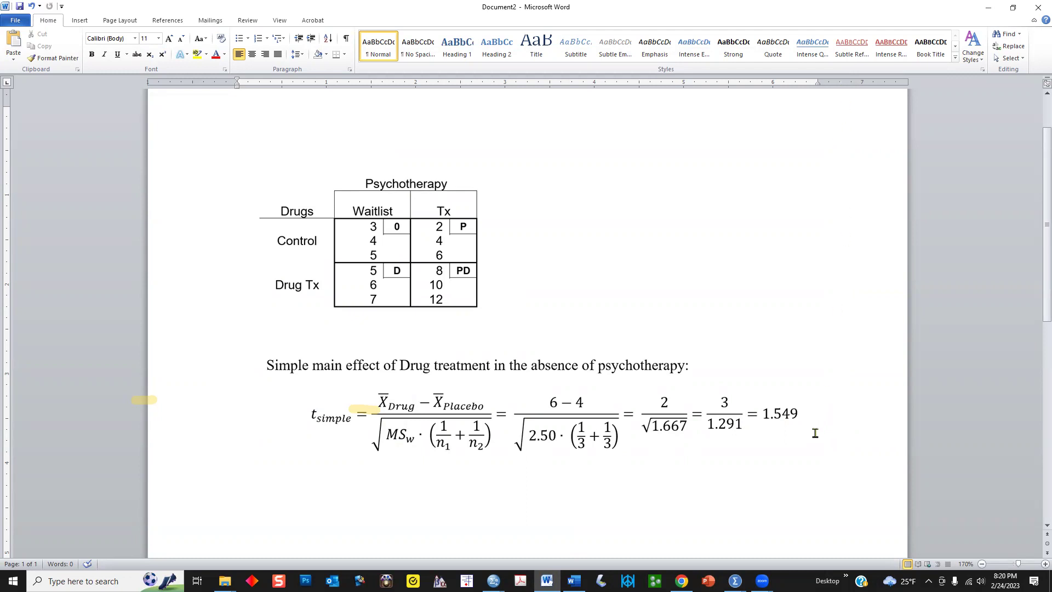
# - Switch from Word to the SPSS Output4 viewer showing the Univariate Tests
pyautogui.click(735, 581)
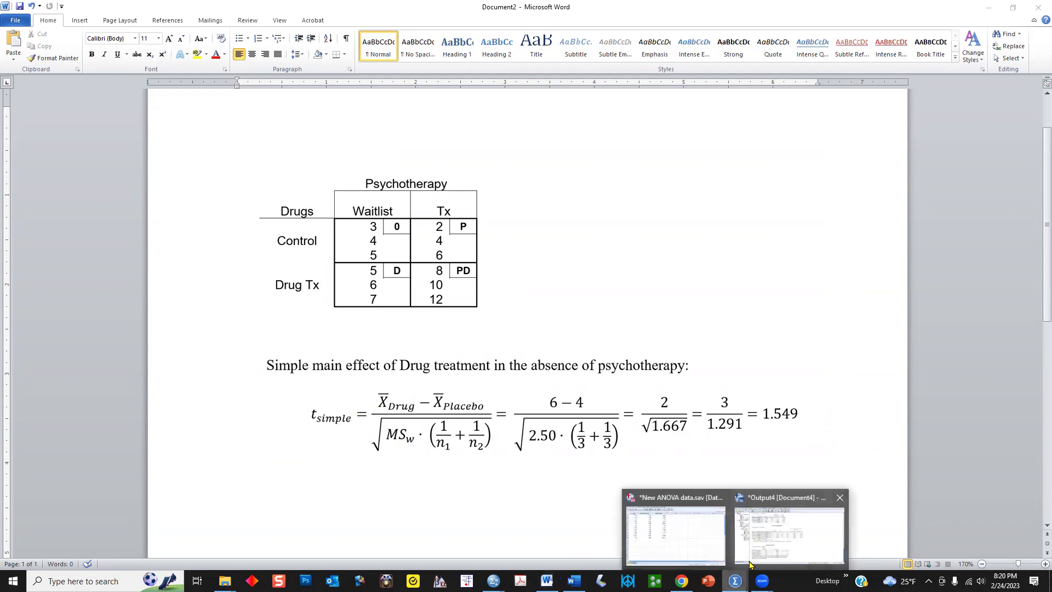
pyautogui.click(790, 535)
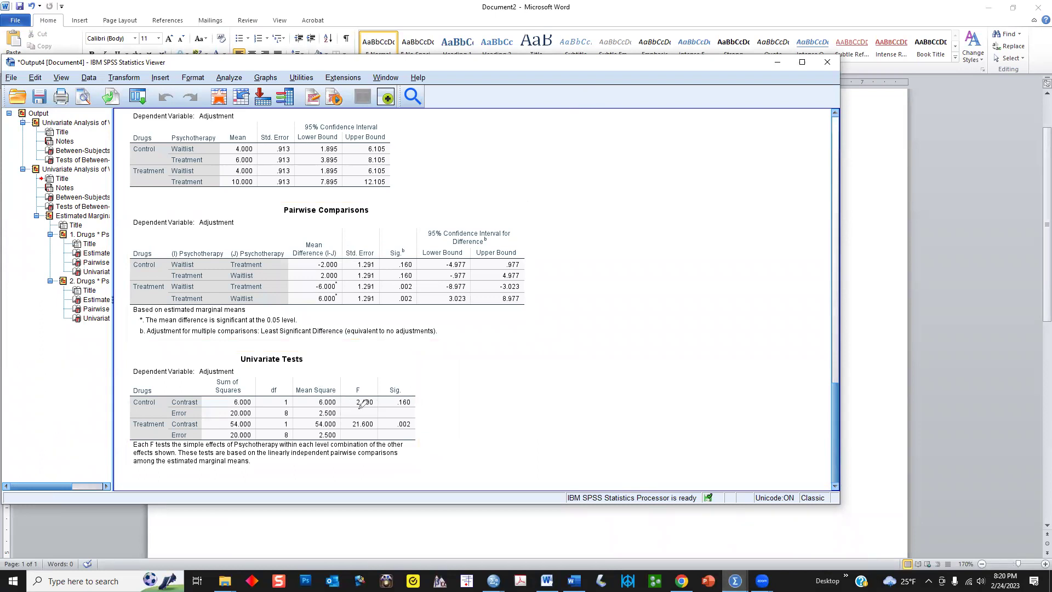
# - Highlight the Control F of 2.400, then the Waitlist F of .000 in the first Univariate Tests table
pyautogui.moveTo(357, 408); pyautogui.dragTo(374, 407)
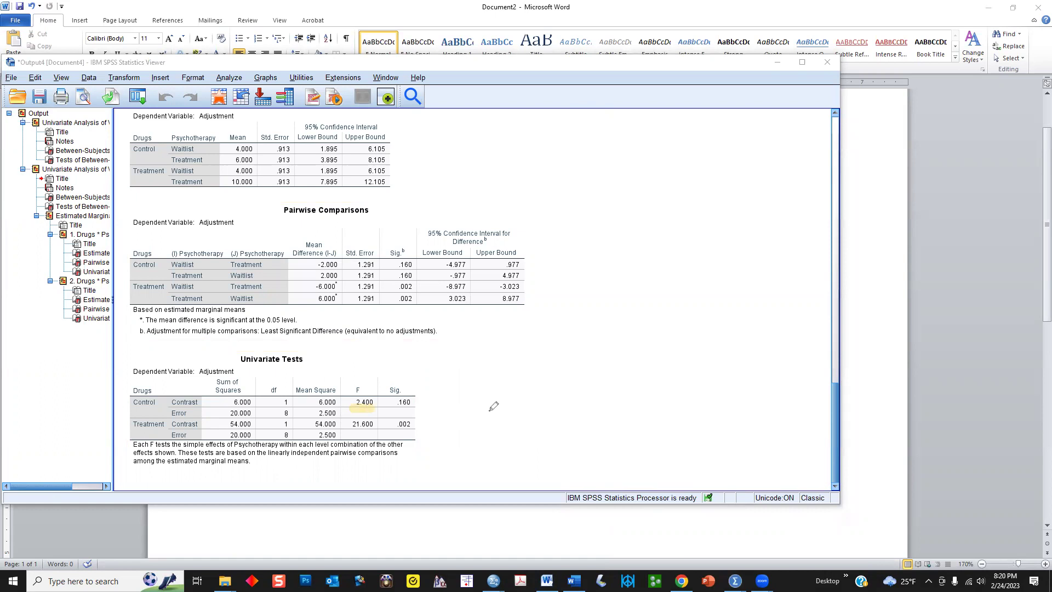
pyautogui.scroll(5, 516, 379)
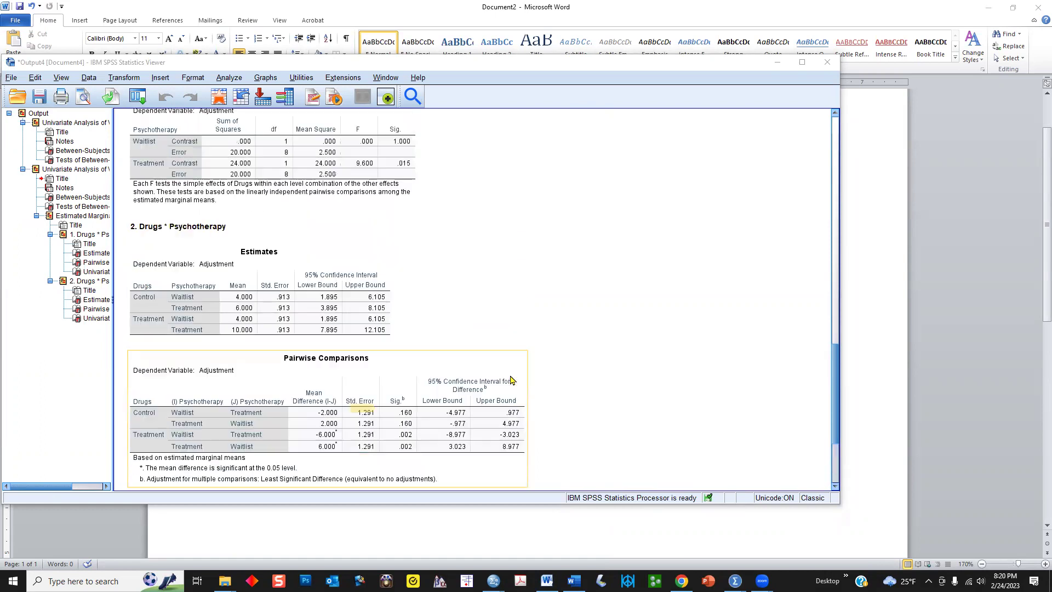
pyautogui.scroll(5, 509, 374)
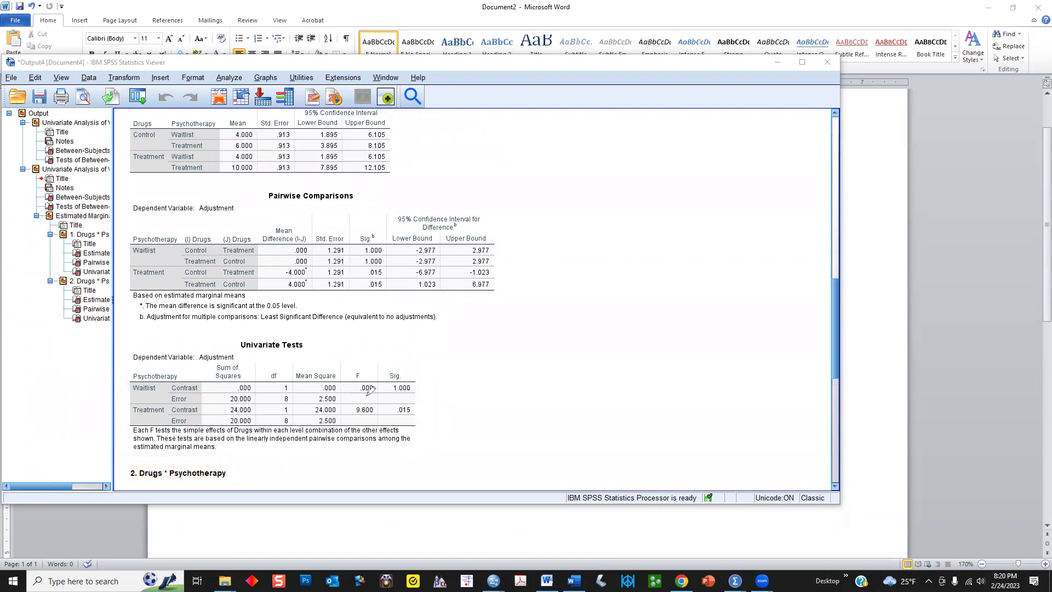
pyautogui.moveTo(368, 394)
pyautogui.mouseDown()
pyautogui.moveTo(357, 392)
pyautogui.moveTo(382, 393)
pyautogui.mouseUp()
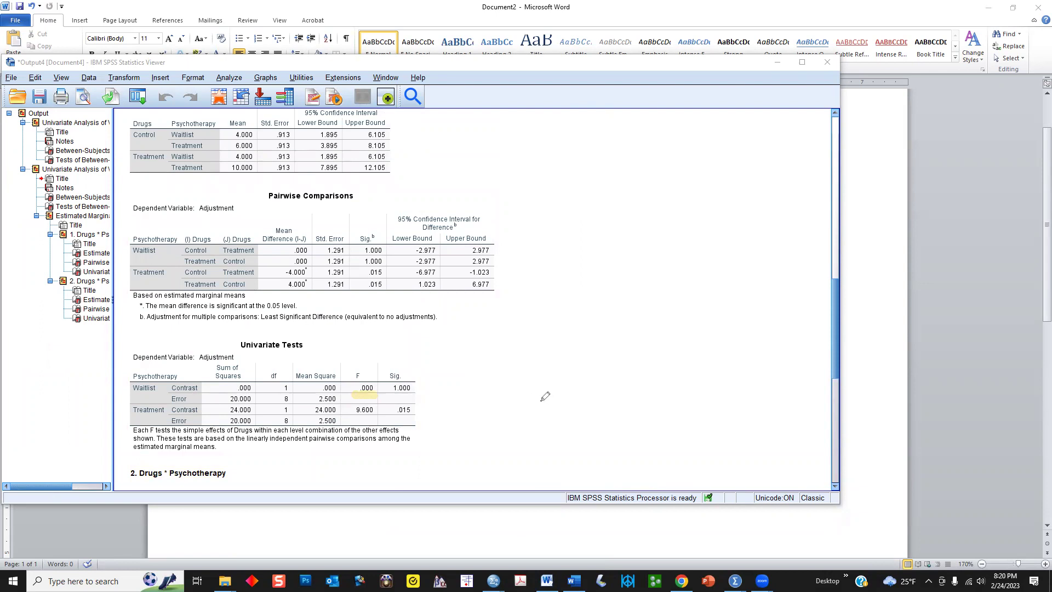